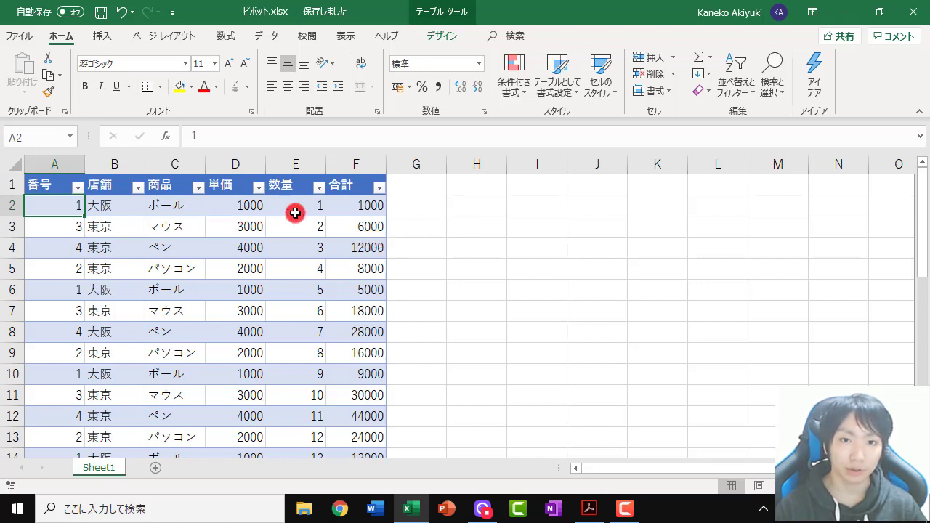
Step: Highlight the first 合計 totals and product names to show the =D2*E2 formula
drag(366, 204, 354, 312)
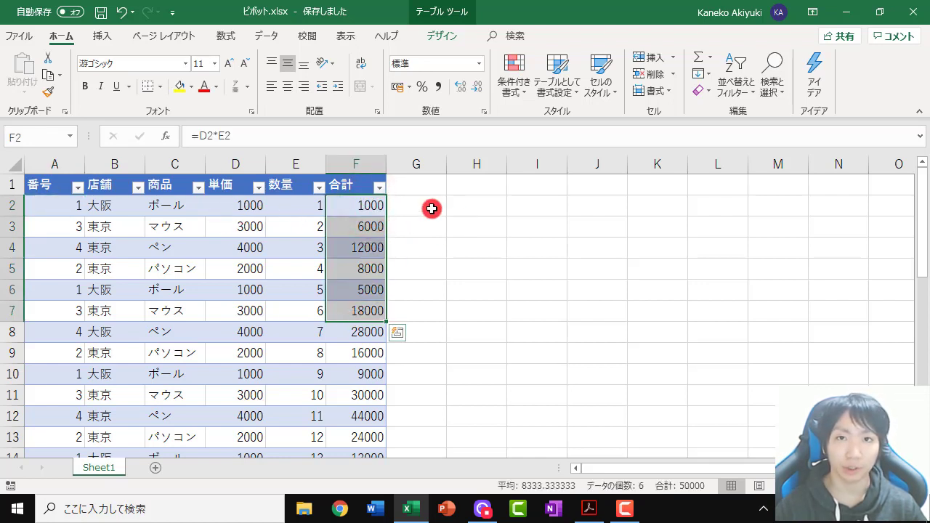
click(467, 209)
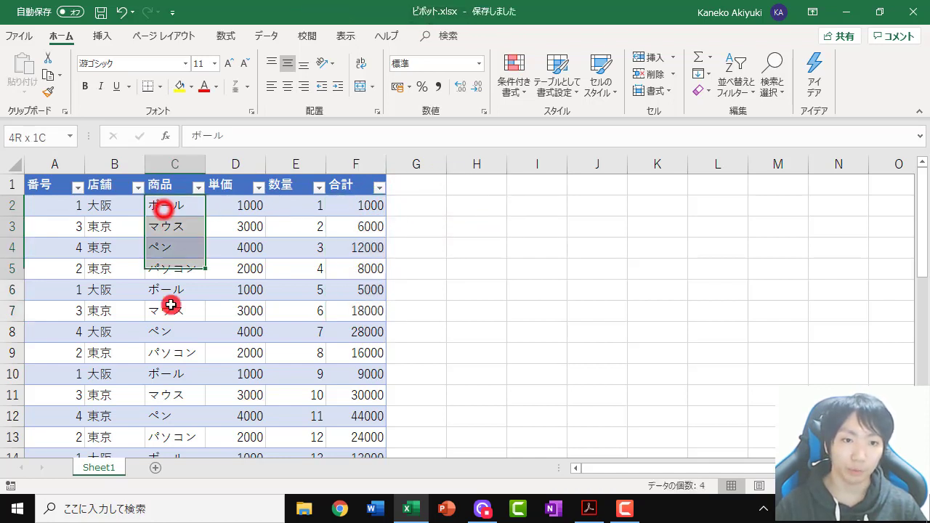
drag(165, 209, 170, 310)
click(370, 206)
drag(370, 206, 363, 270)
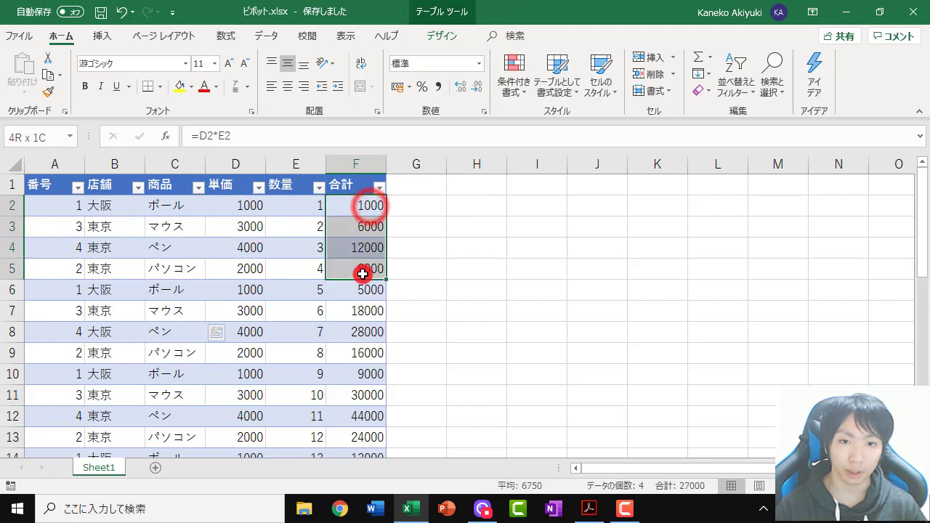
click(457, 229)
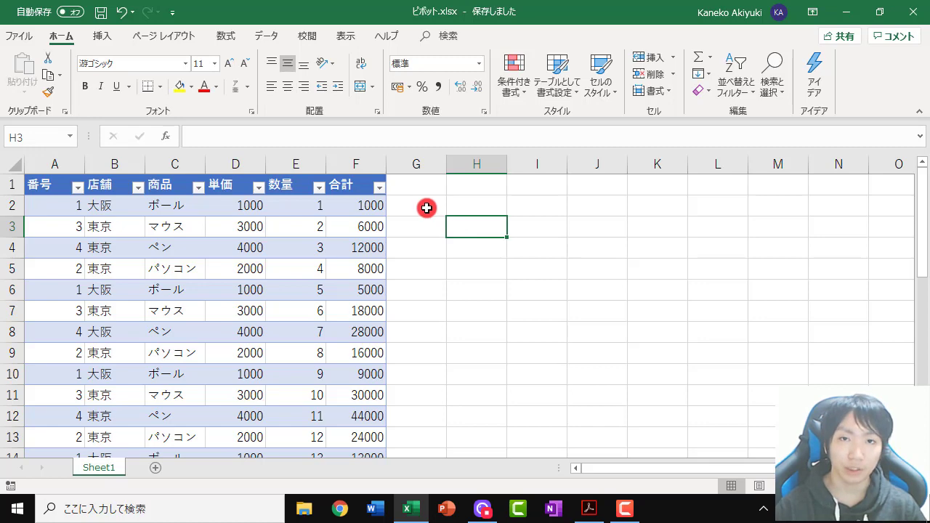
Step: Point out the 商品, 単価, 数量 and 合計 columns and the 3000 price in D3
click(186, 295)
scroll(141, 228, down, 2)
scroll(142, 223, down, 3)
scroll(142, 223, up, 2)
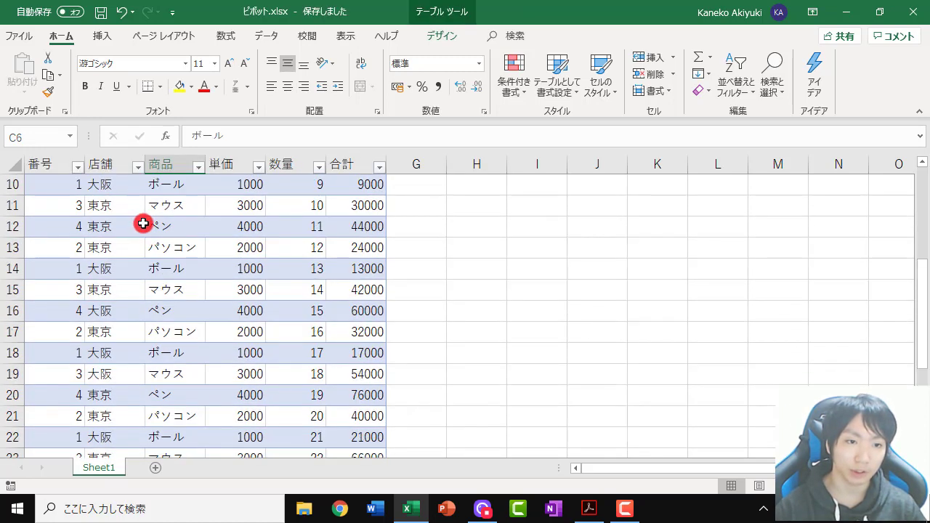
scroll(139, 223, up, 3)
click(165, 184)
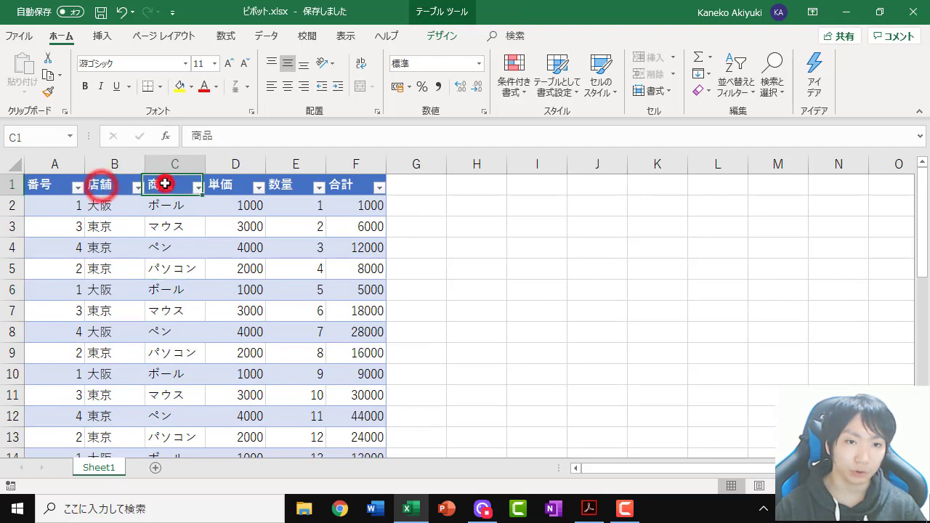
click(234, 186)
click(281, 178)
click(353, 176)
click(207, 229)
click(207, 229)
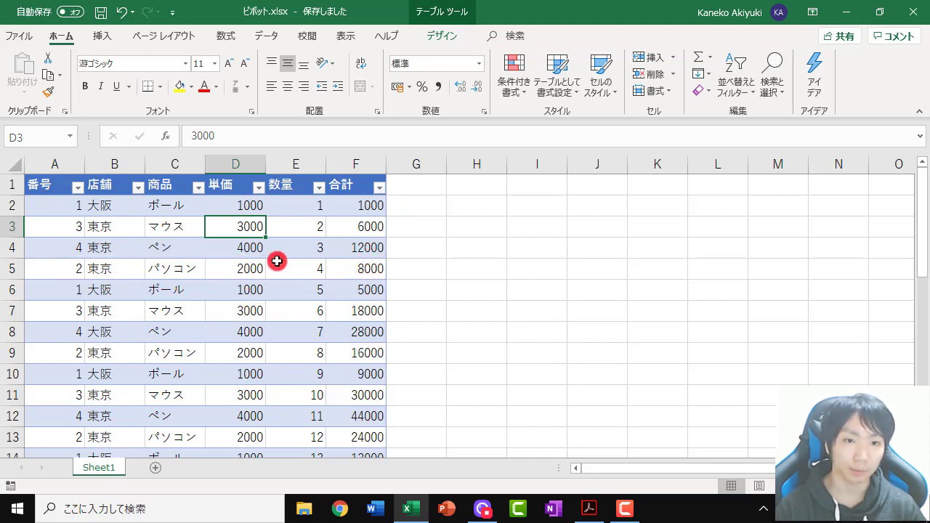
Step: From header cell A1, extend the selection down to row 33 and across to 合計
scroll(203, 282, down, 4)
scroll(203, 281, down, 4)
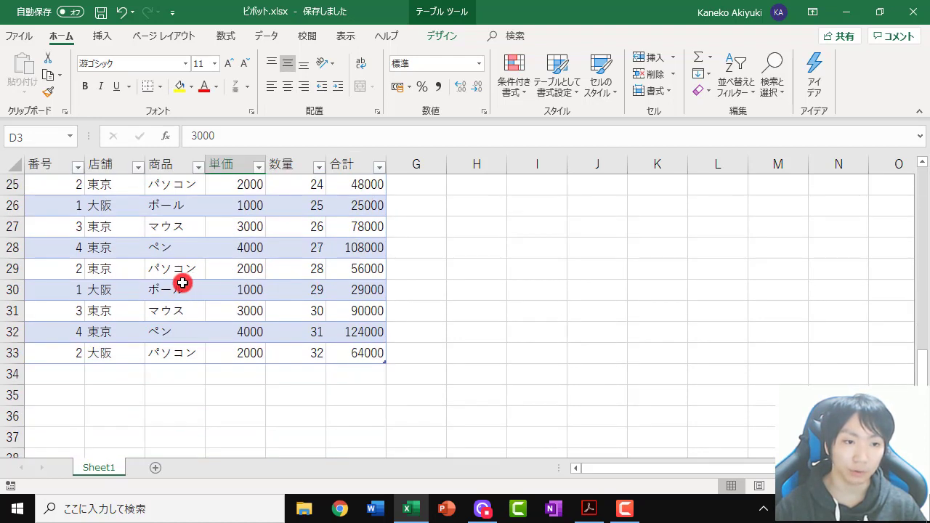
scroll(182, 283, up, 6)
scroll(182, 282, up, 2)
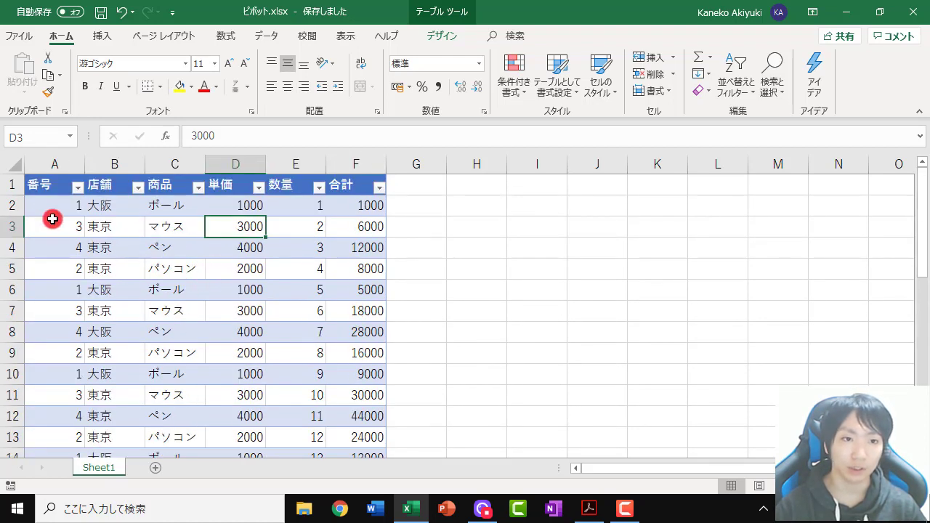
click(52, 186)
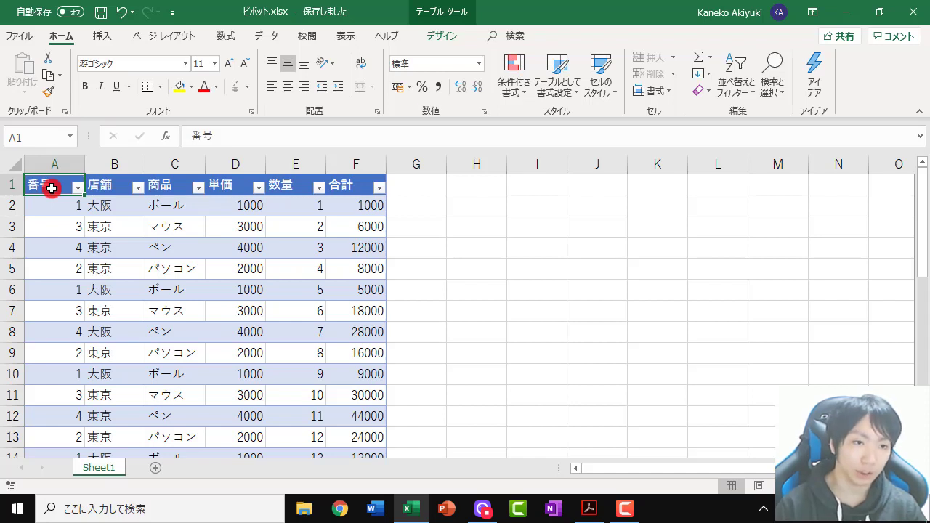
click(51, 188)
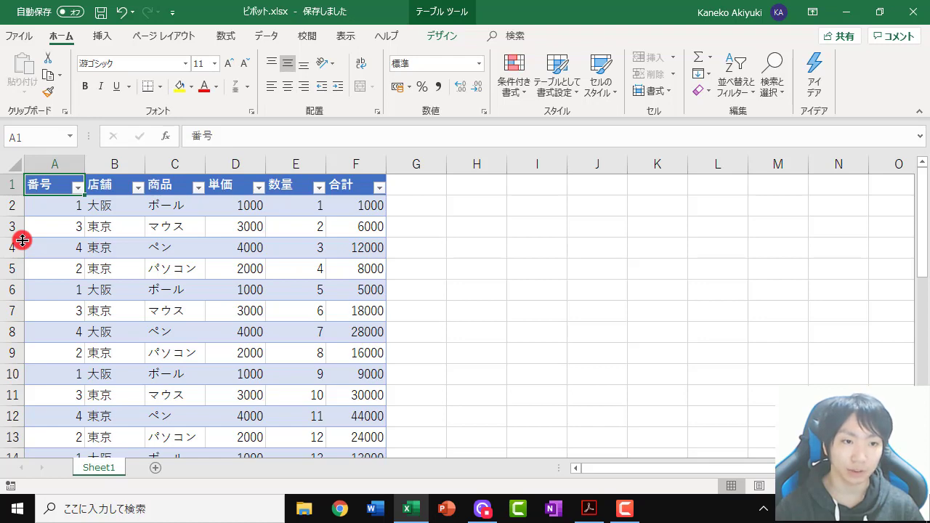
key(ctrl+shift+Down)
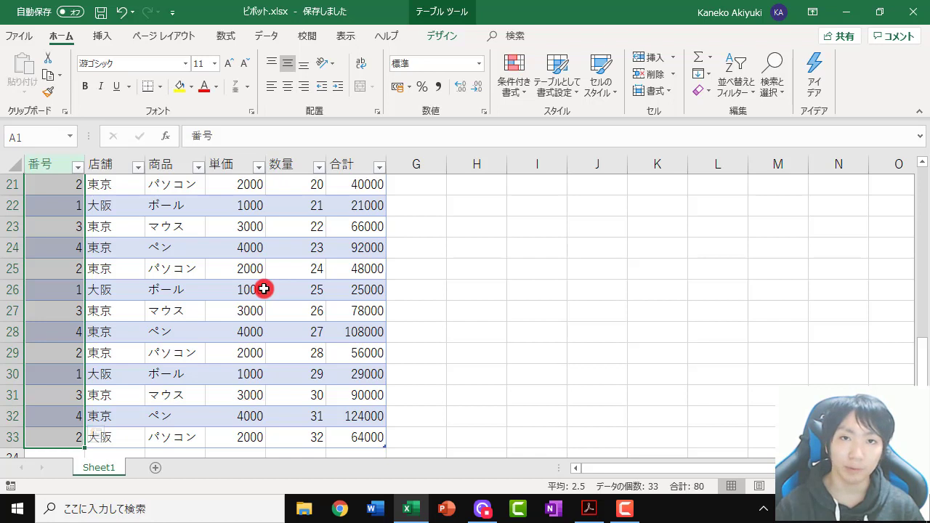
key(ctrl+shift+Right)
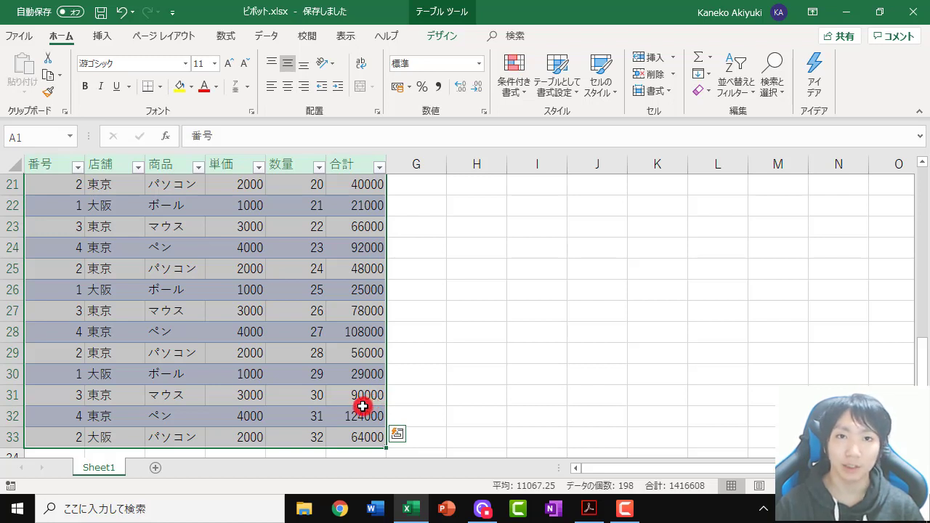
Step: Insert a PivotTable from Table1 on a new worksheet
click(101, 36)
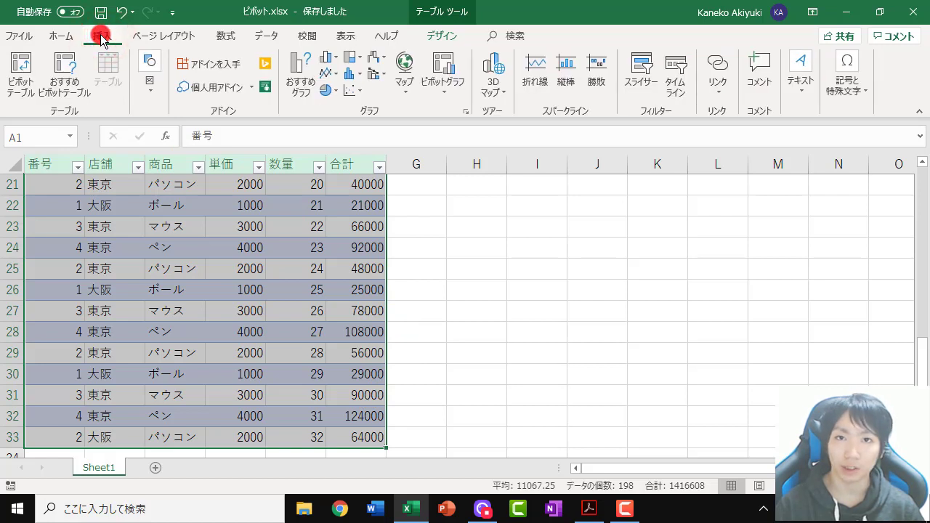
click(27, 66)
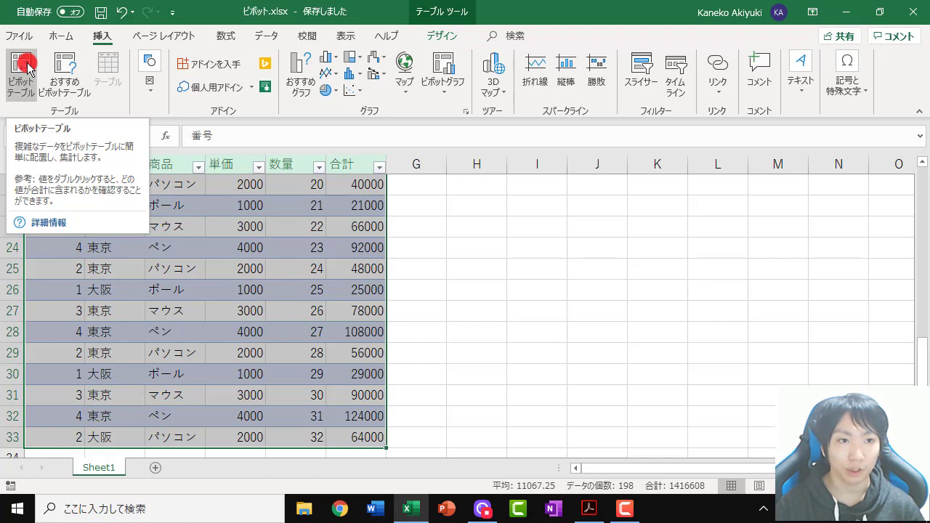
click(28, 69)
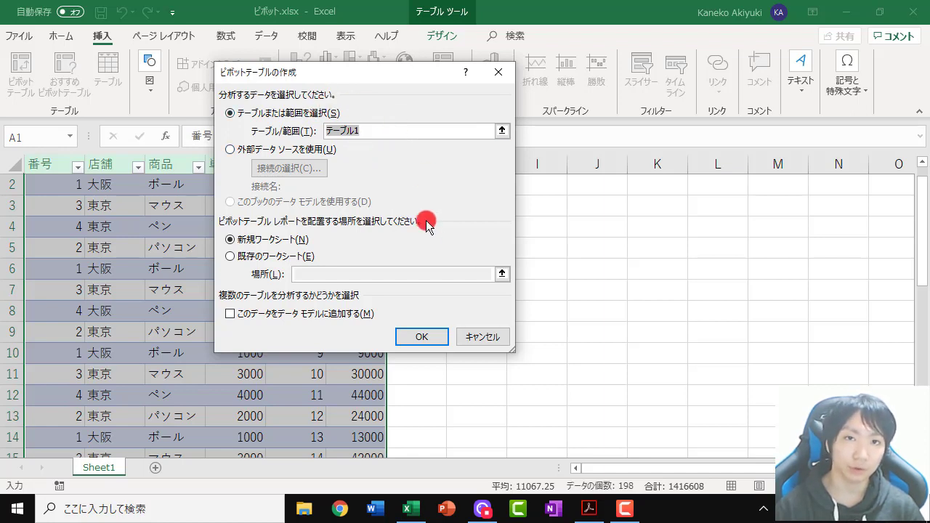
click(425, 340)
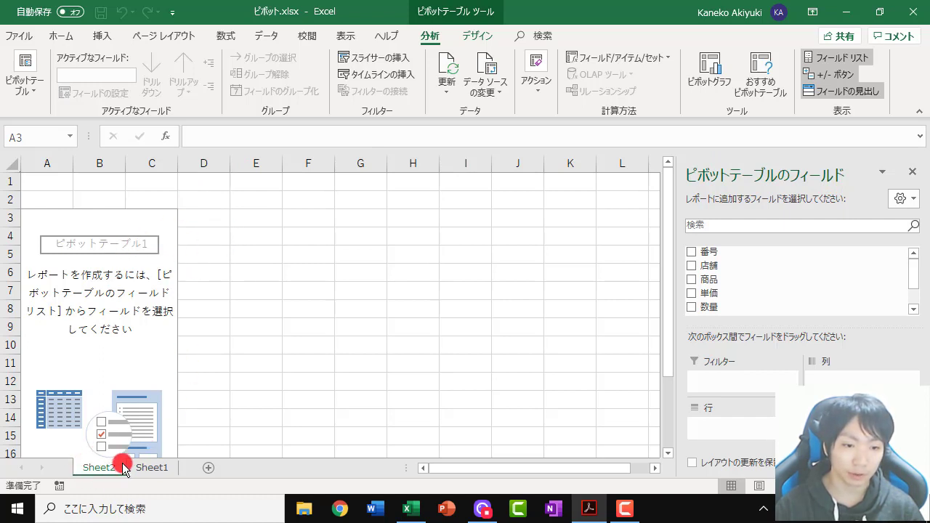
click(161, 471)
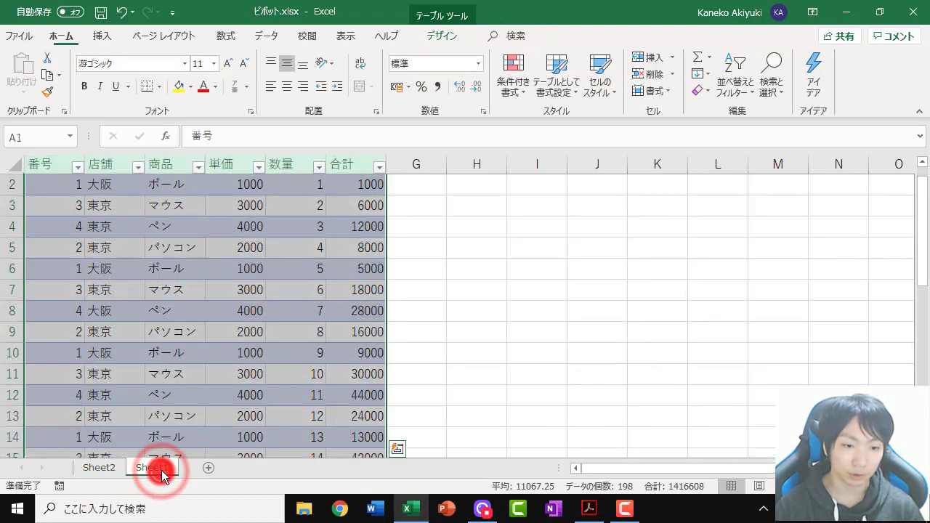
click(102, 468)
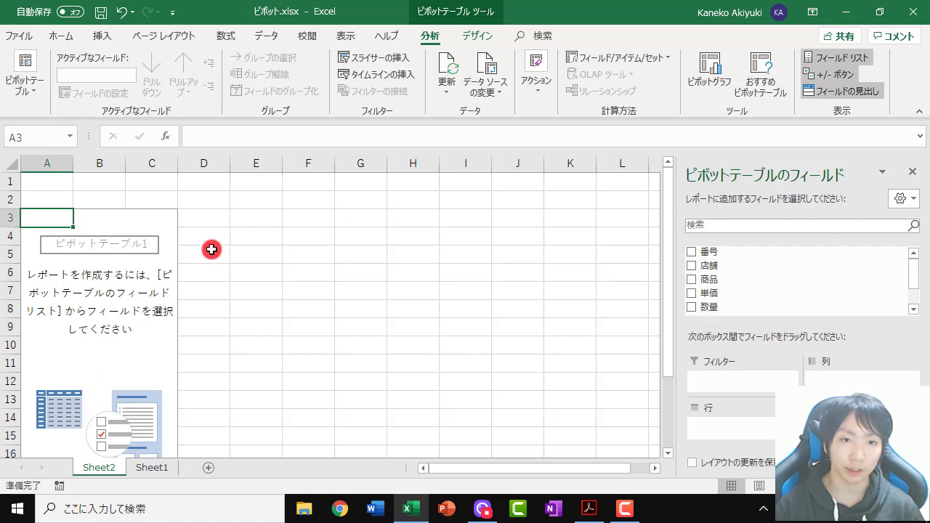
click(288, 243)
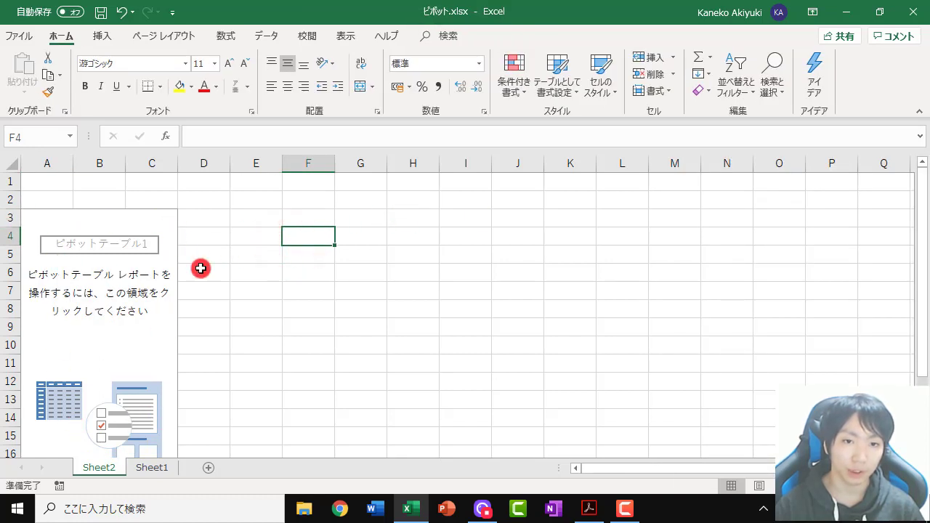
click(339, 267)
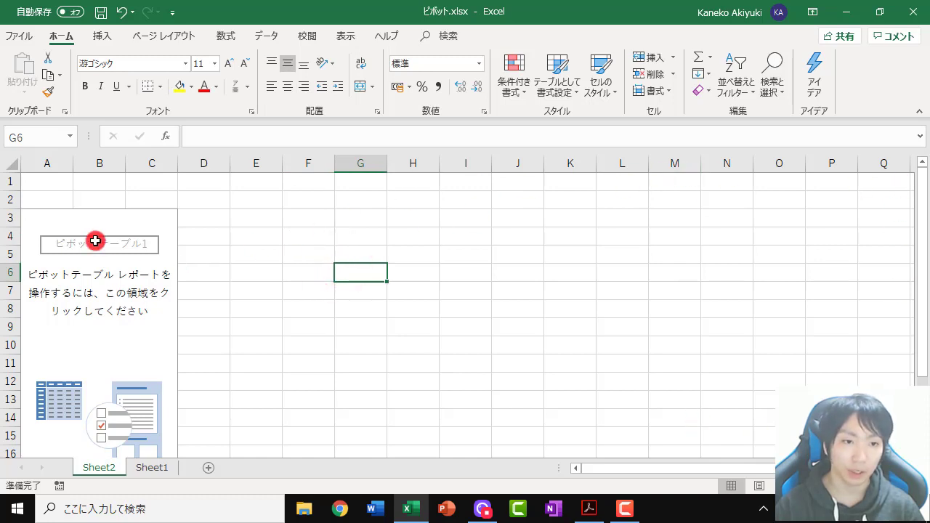
click(53, 223)
click(78, 280)
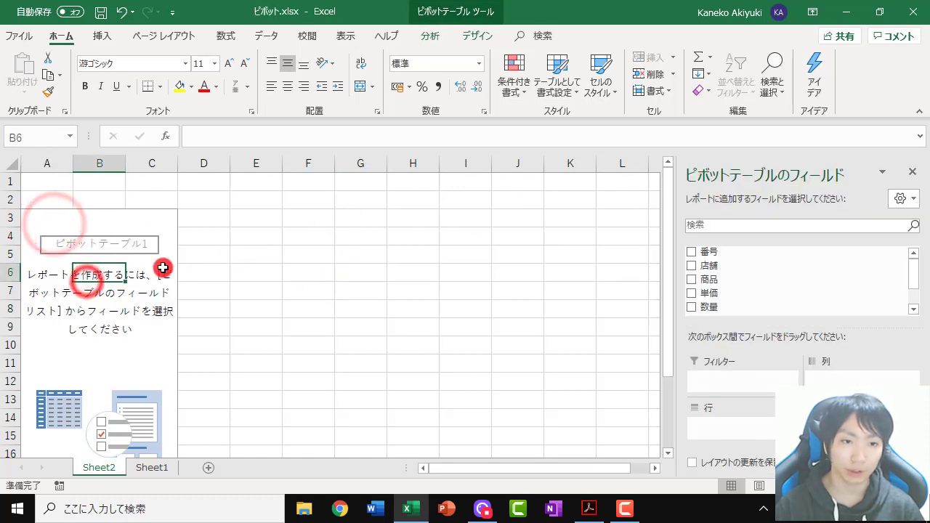
click(161, 267)
click(62, 220)
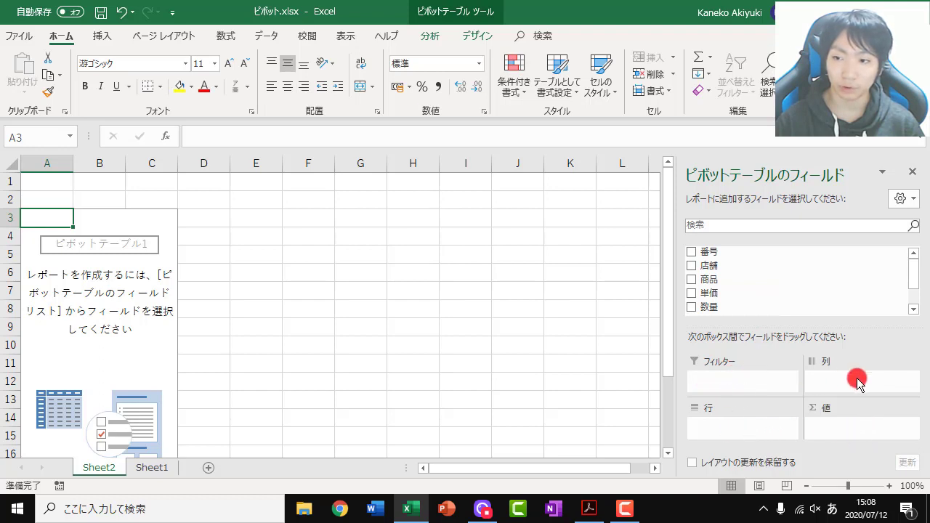
click(851, 436)
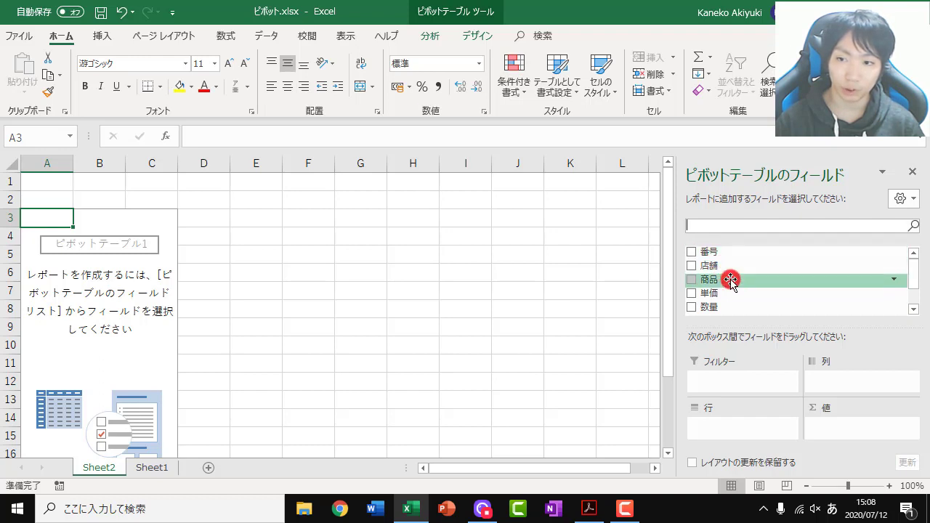
scroll(730, 299, down, 1)
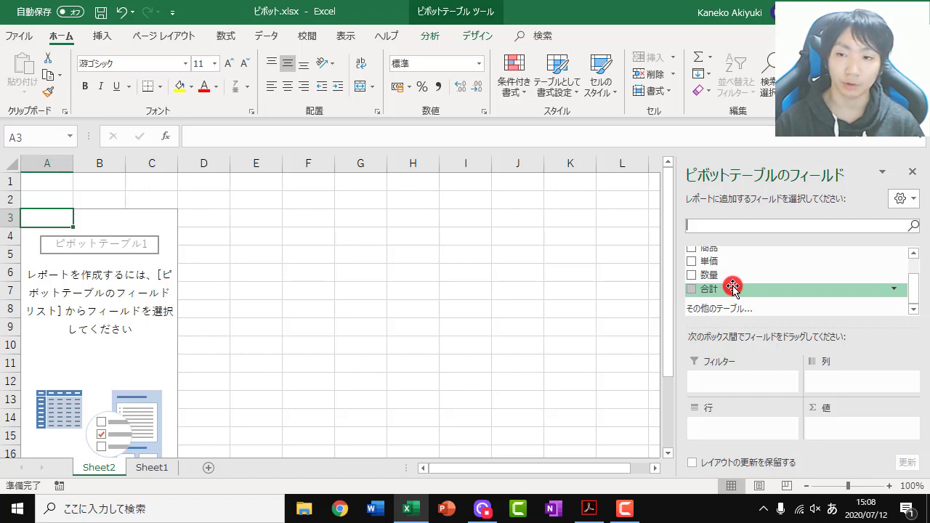
scroll(734, 283, up, 1)
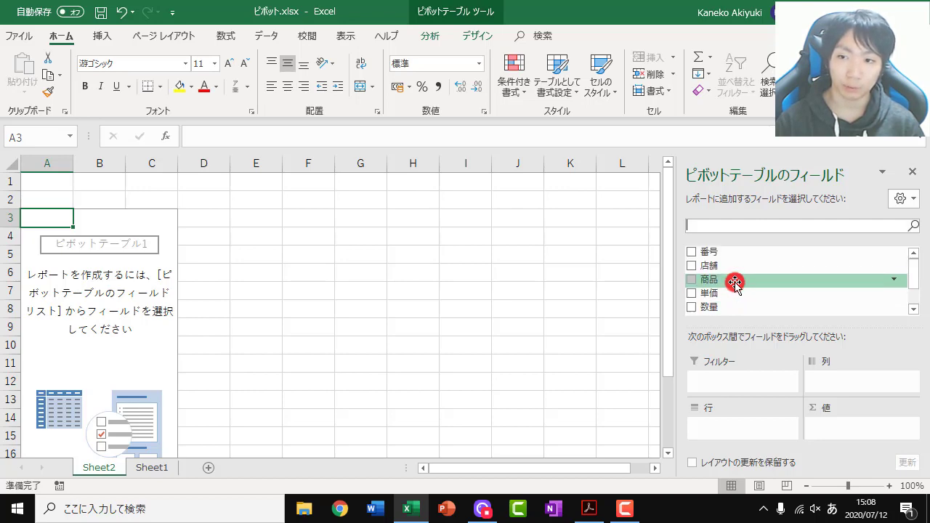
click(151, 467)
click(154, 288)
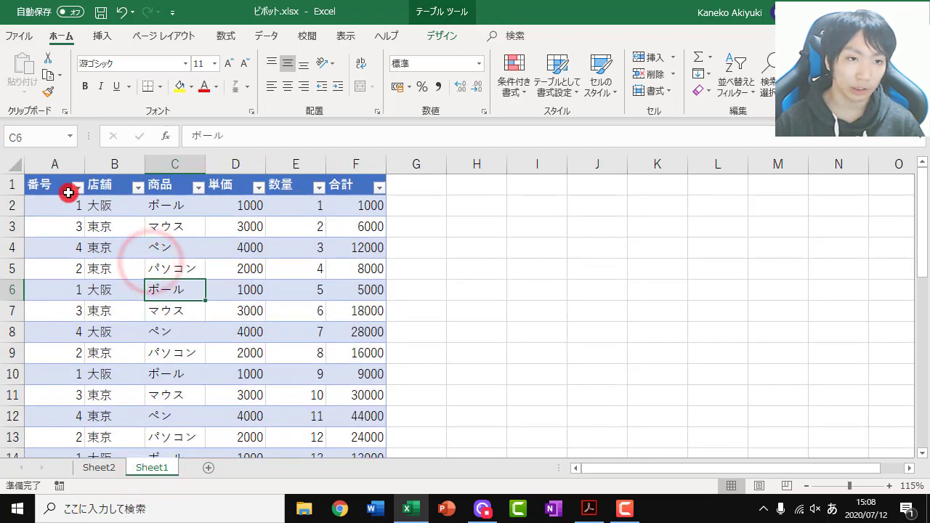
drag(58, 185, 321, 185)
drag(353, 186, 354, 187)
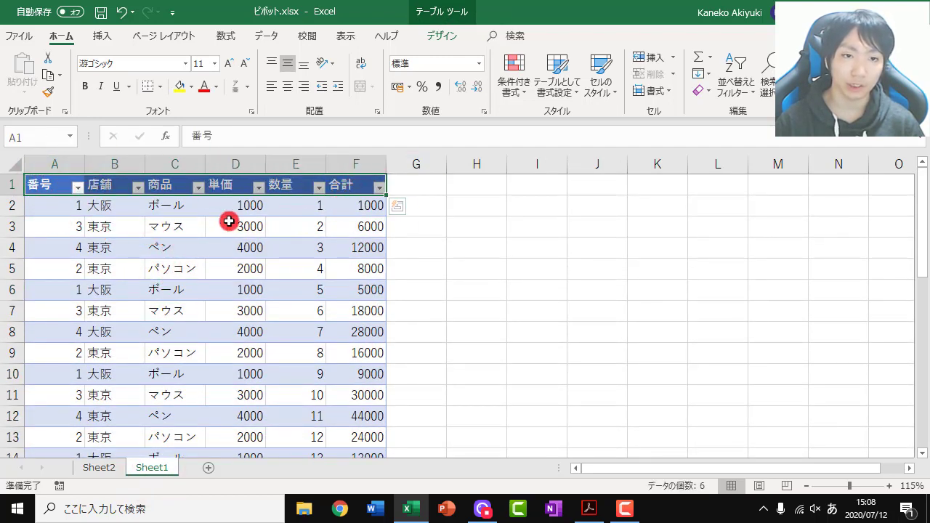
click(102, 213)
click(105, 464)
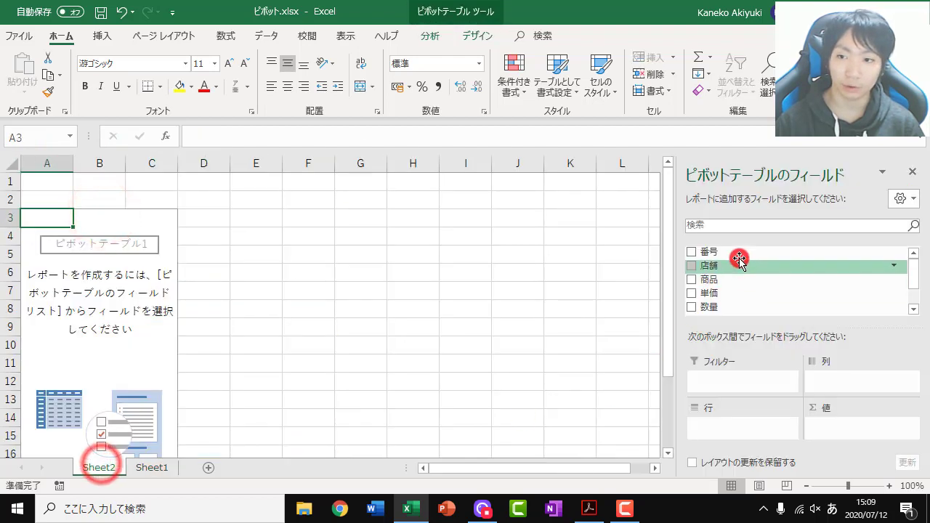
click(158, 469)
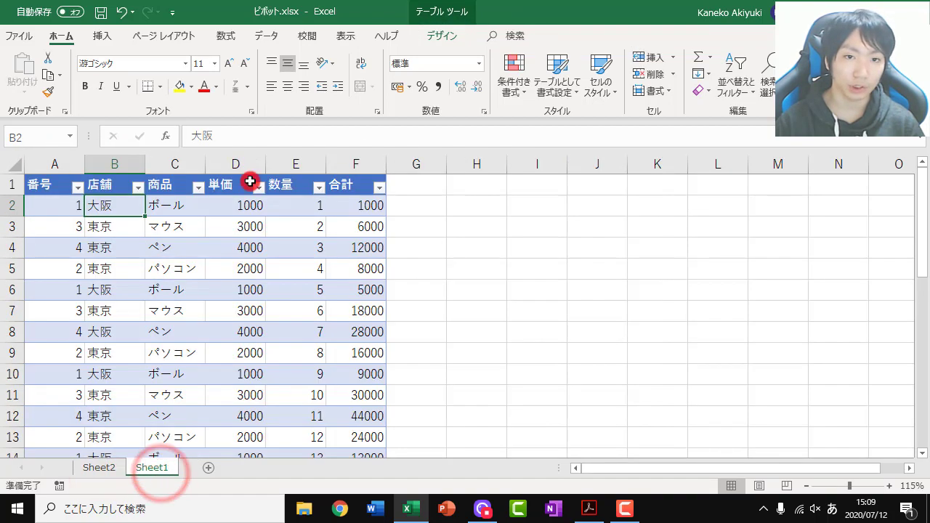
click(103, 469)
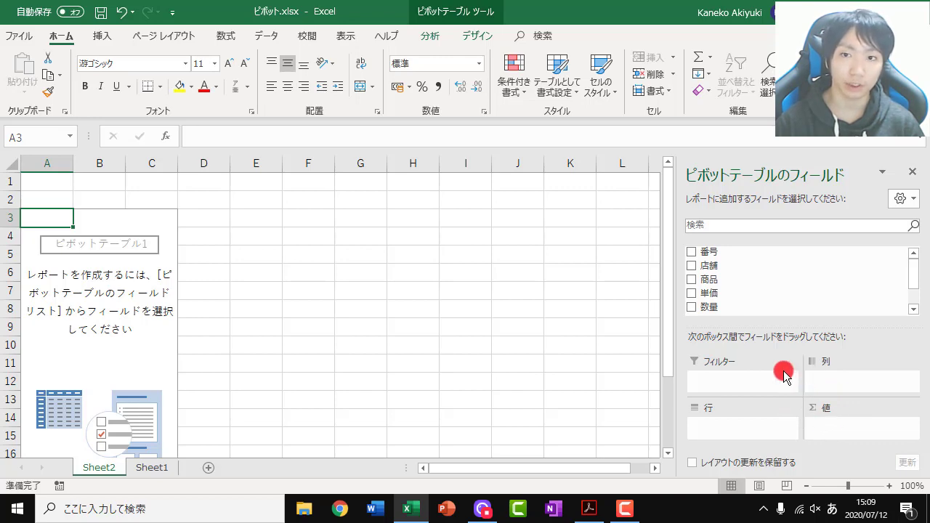
click(157, 469)
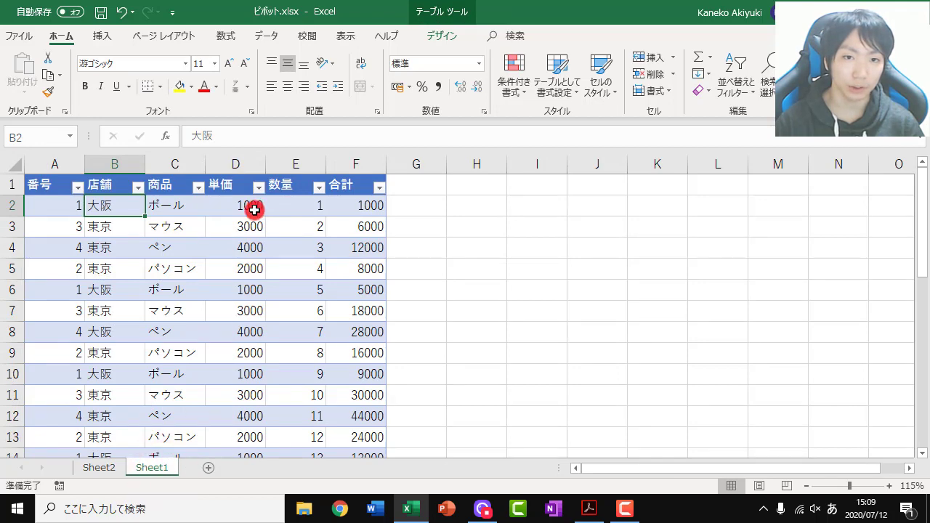
click(245, 206)
click(296, 205)
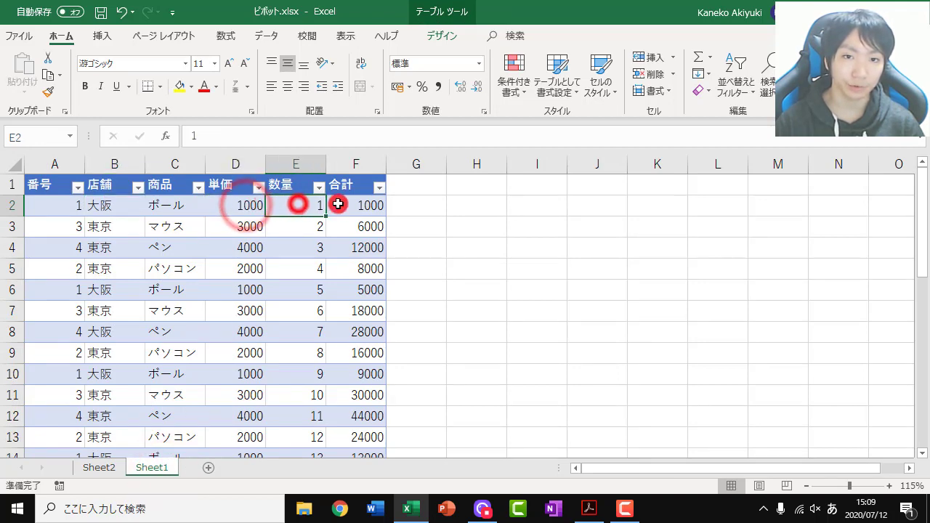
click(356, 205)
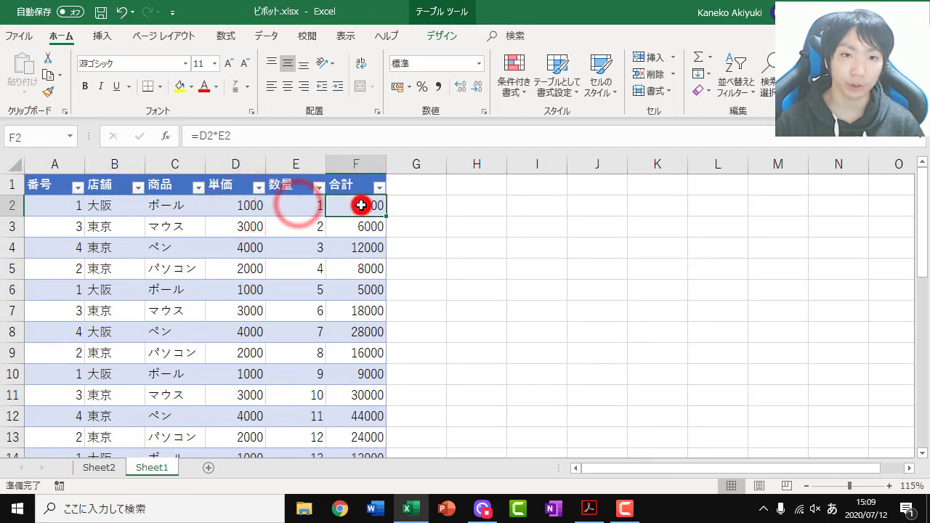
click(101, 465)
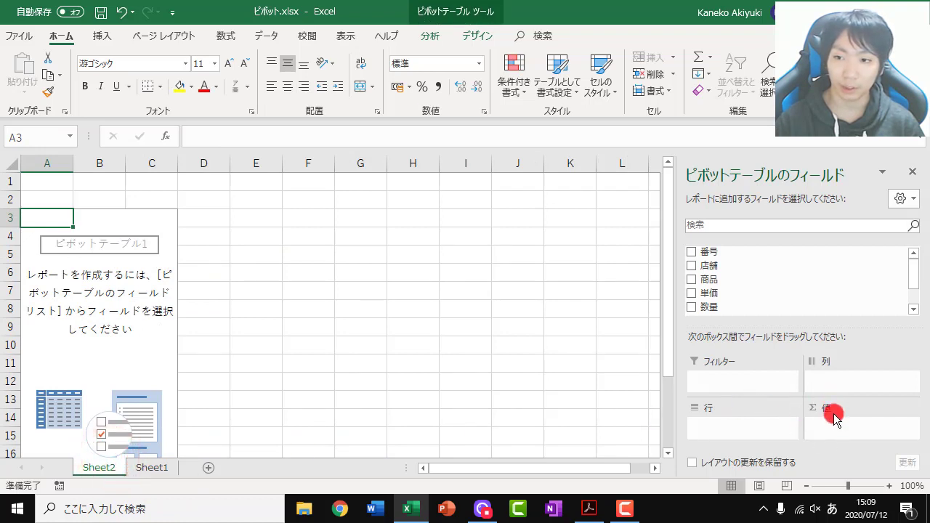
click(914, 310)
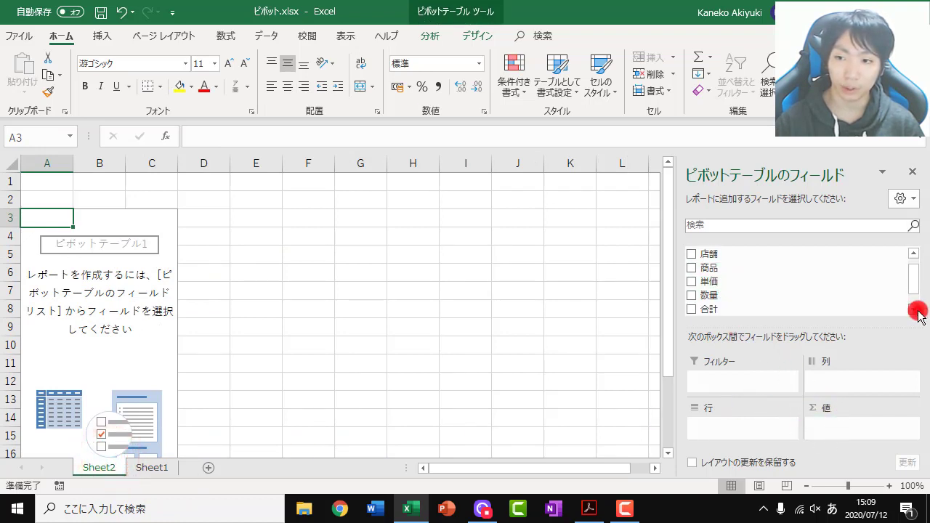
mouse_move(713, 310)
mouse_down()
mouse_move(815, 402)
mouse_move(832, 368)
mouse_up()
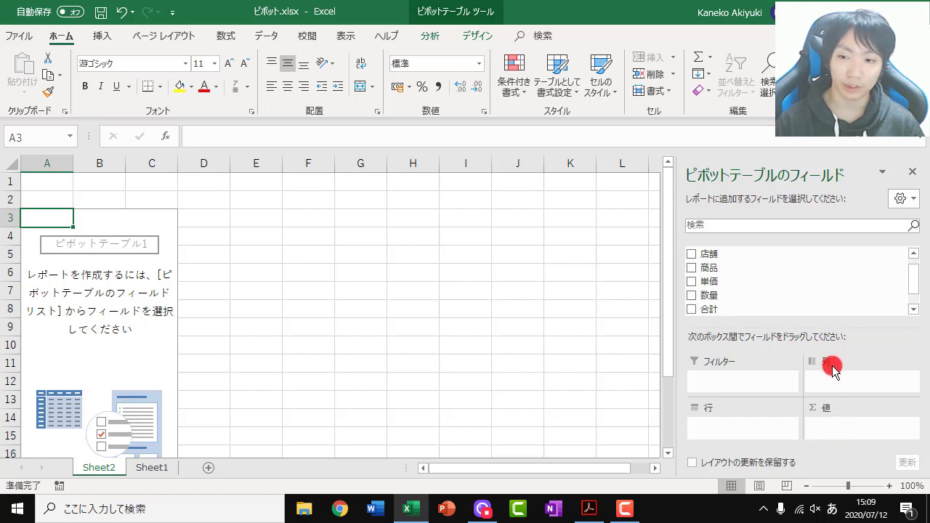
mouse_move(832, 368)
mouse_down()
mouse_move(719, 405)
mouse_move(879, 344)
mouse_up()
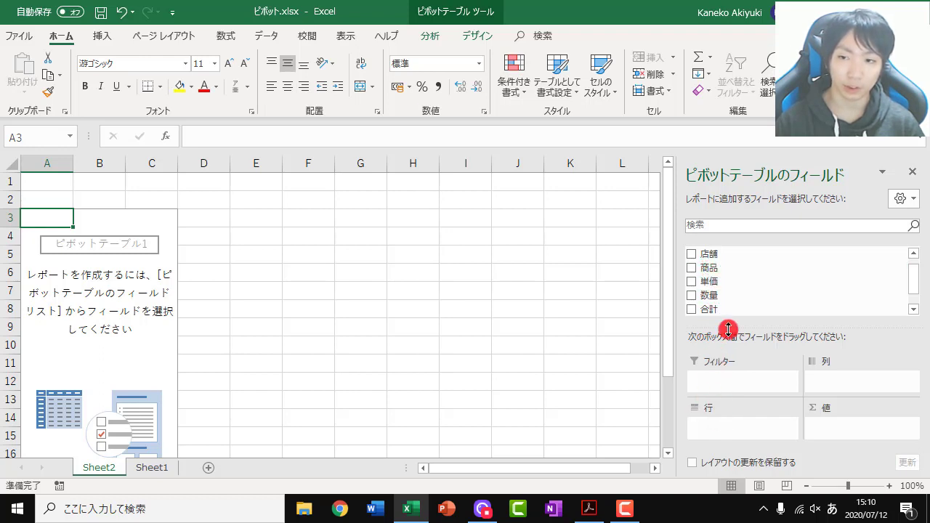
drag(715, 268, 713, 430)
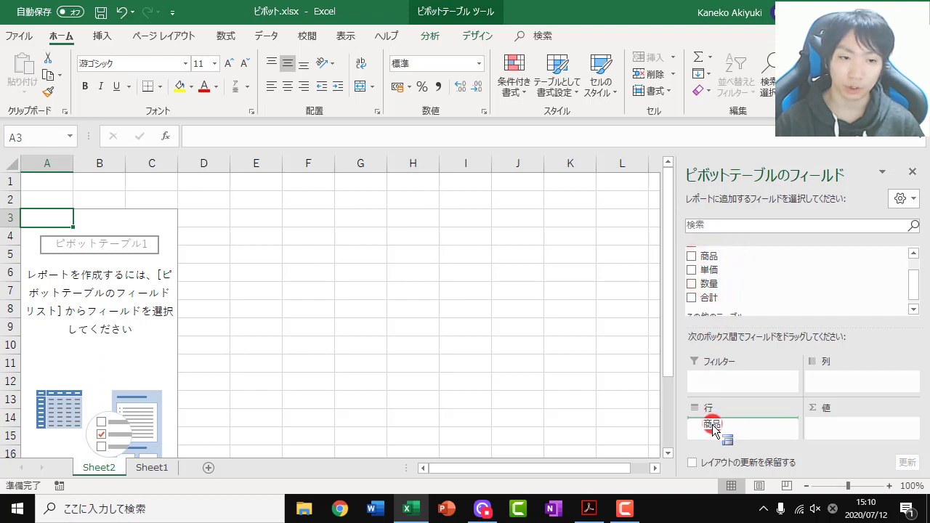
Step: Place 商品 in the pivot's Rows area and 店舗 in its Columns area
drag(712, 430, 710, 424)
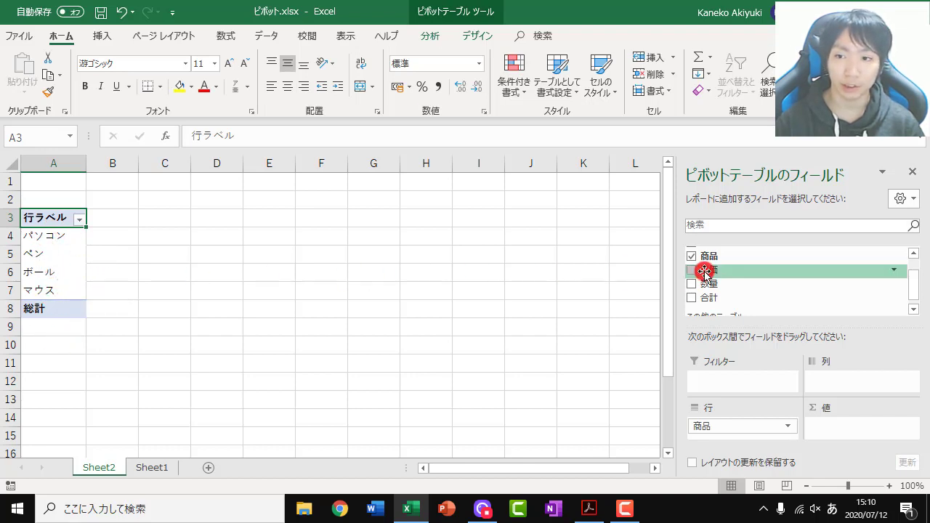
scroll(724, 263, up, 2)
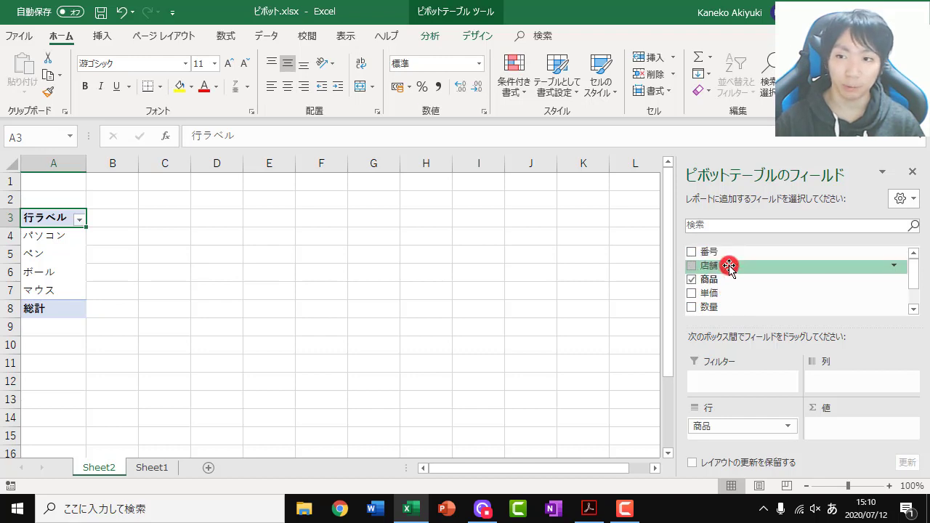
mouse_move(722, 252)
mouse_down()
mouse_move(708, 271)
mouse_move(843, 379)
mouse_up()
mouse_move(706, 266)
mouse_down()
mouse_move(828, 361)
mouse_move(832, 380)
mouse_up()
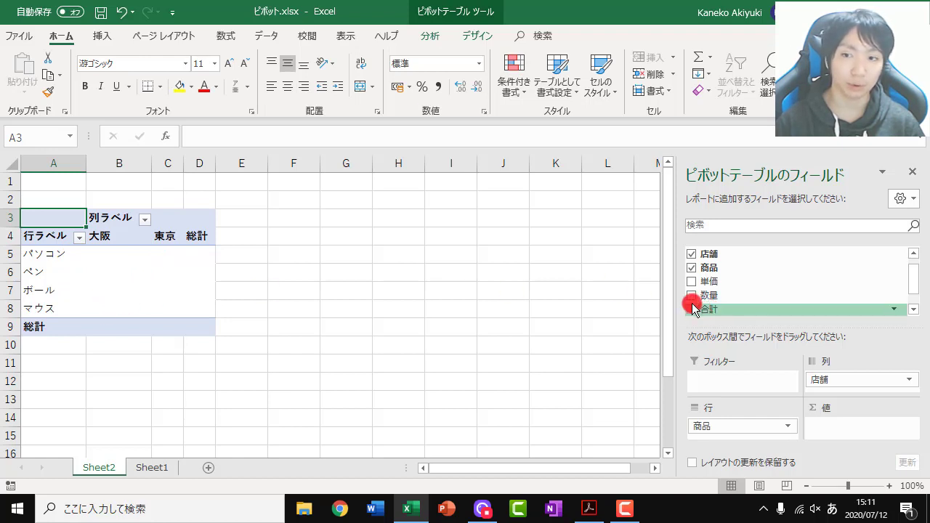
Step: Add the 合計 field to the Values area to sum totals by product and store
mouse_move(703, 308)
mouse_down()
mouse_move(742, 314)
mouse_move(829, 414)
mouse_move(715, 314)
mouse_move(833, 428)
mouse_up()
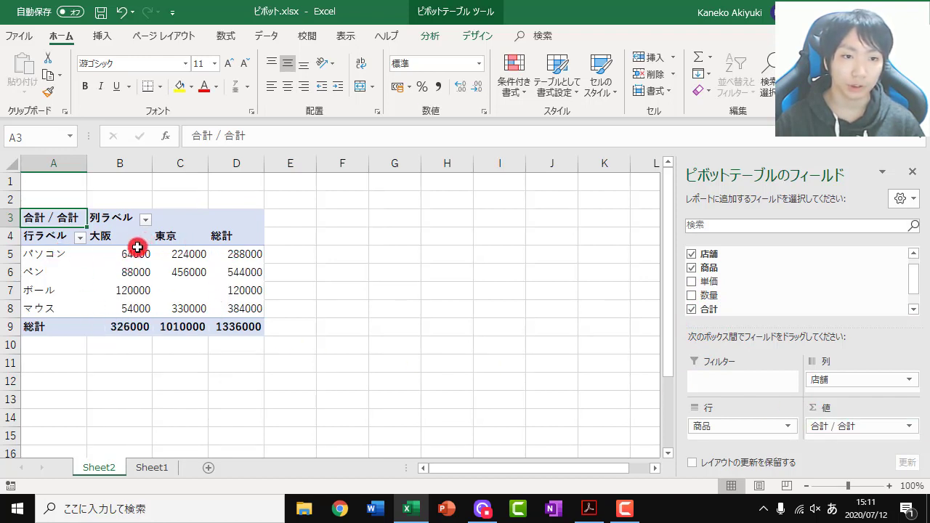
mouse_move(140, 256)
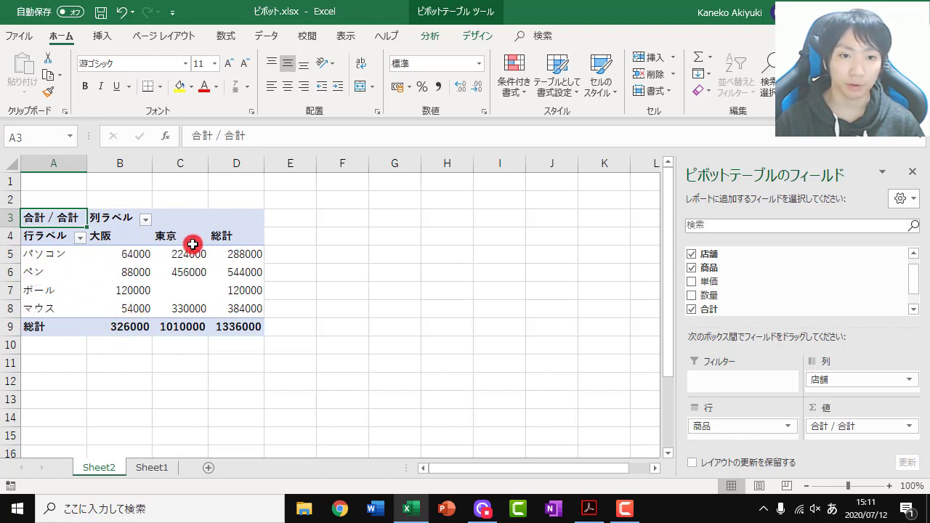
mouse_move(191, 271)
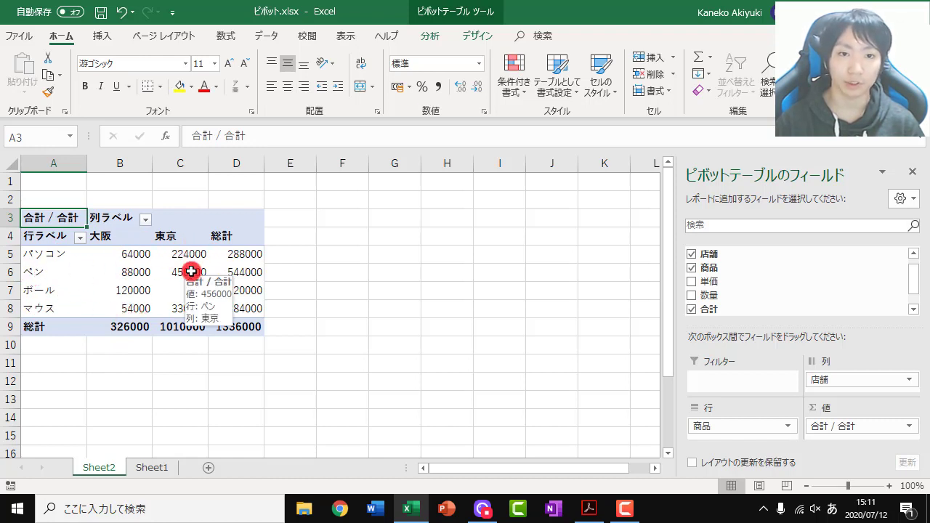
mouse_move(244, 272)
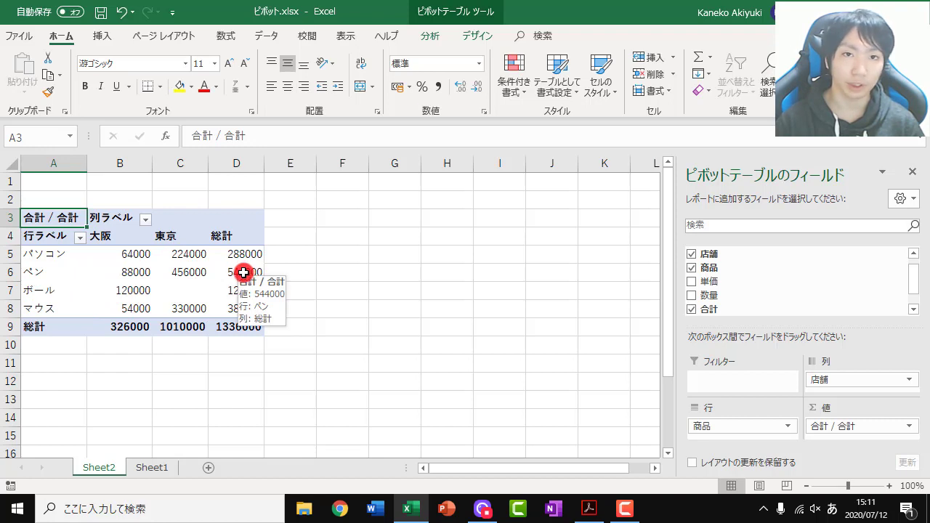
mouse_move(262, 335)
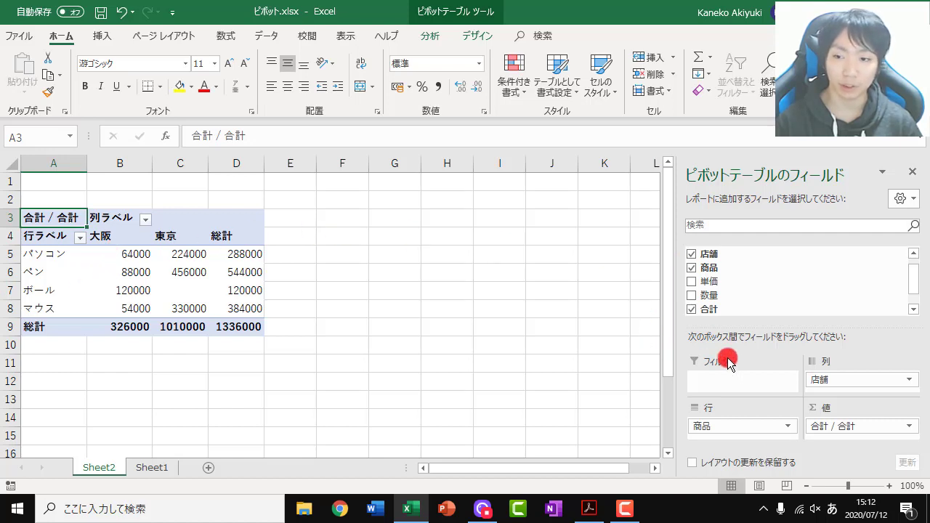
Step: Move 商品 to Columns and 店舗 to Rows, briefly trying 店舗 in Columns before returning it
drag(708, 426, 841, 375)
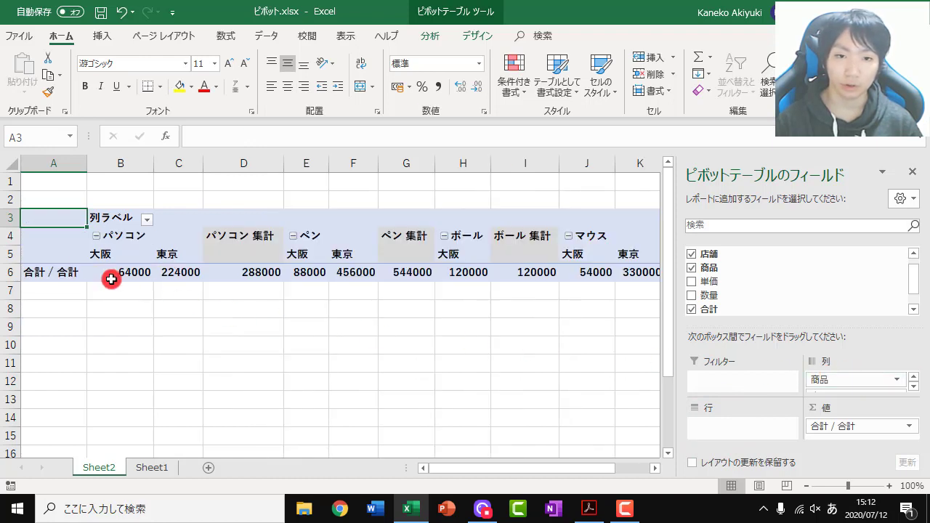
click(913, 386)
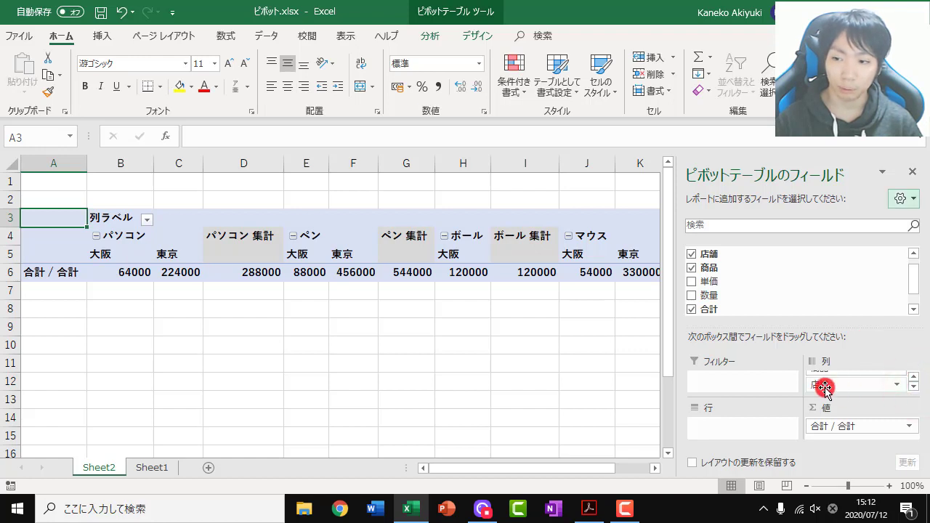
drag(823, 386, 721, 424)
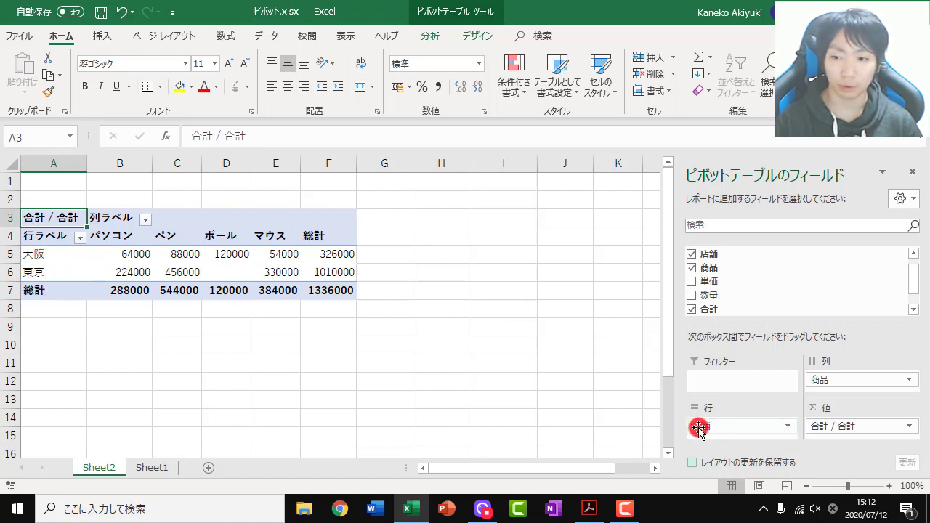
mouse_move(698, 428)
mouse_down()
mouse_move(817, 370)
mouse_move(113, 242)
mouse_move(181, 231)
mouse_up()
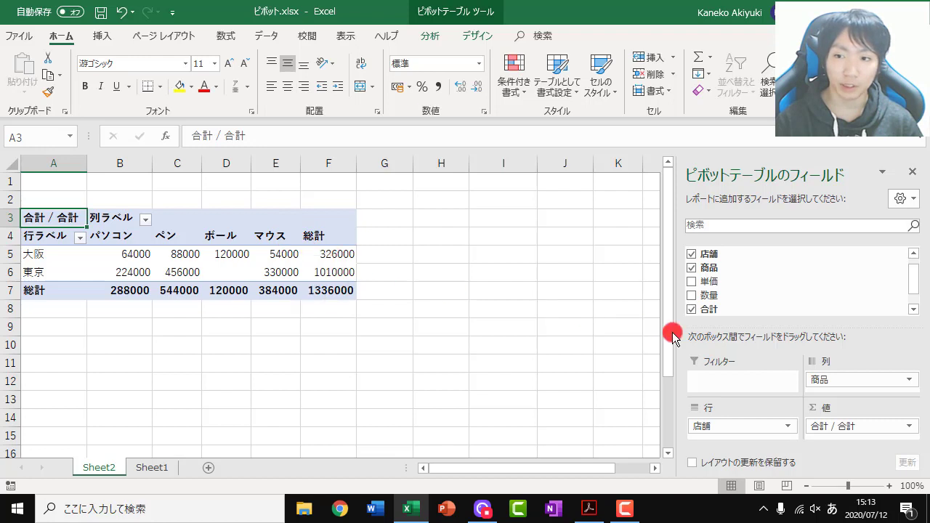
mouse_move(706, 418)
mouse_down()
mouse_move(753, 388)
mouse_move(758, 409)
mouse_move(738, 427)
mouse_up()
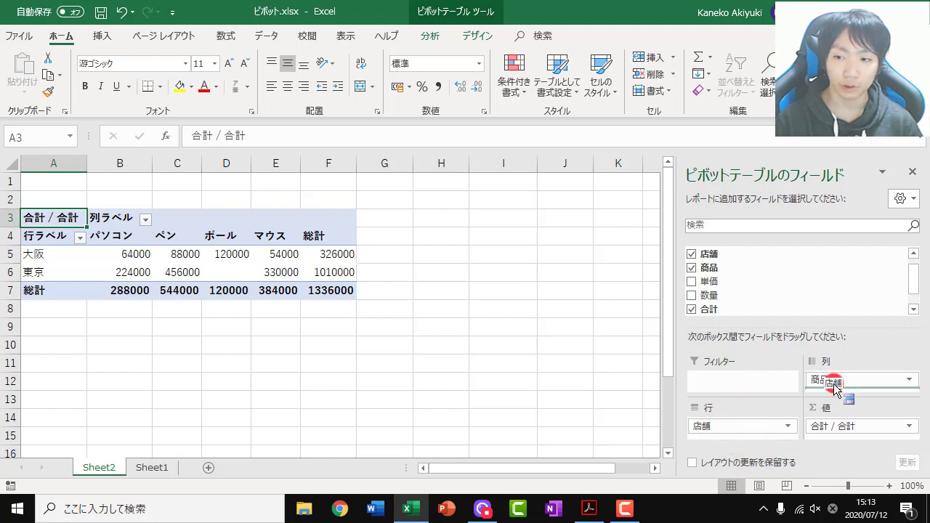
drag(737, 427, 832, 383)
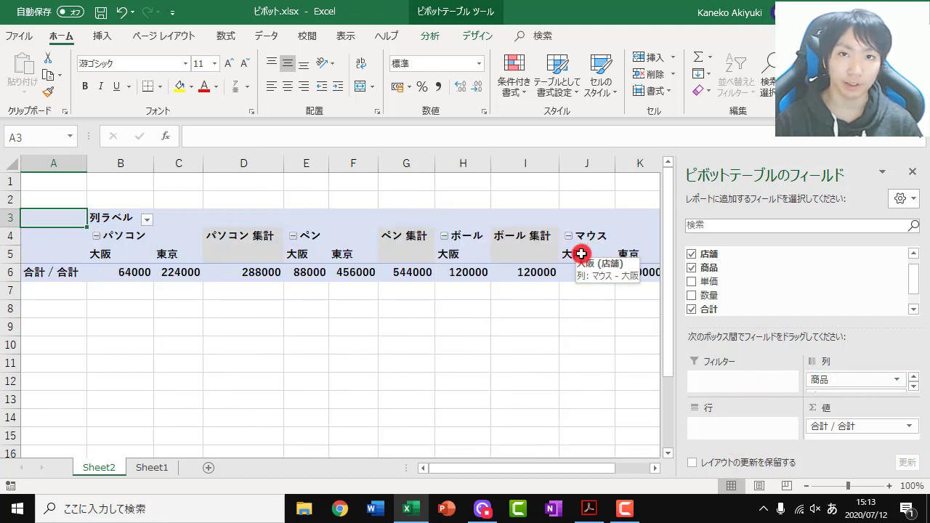
drag(817, 390, 724, 425)
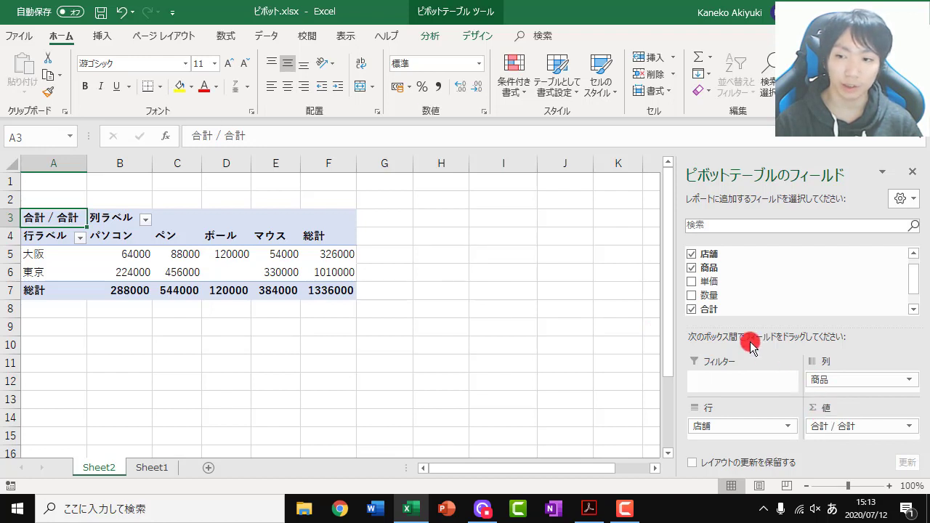
drag(823, 419, 826, 418)
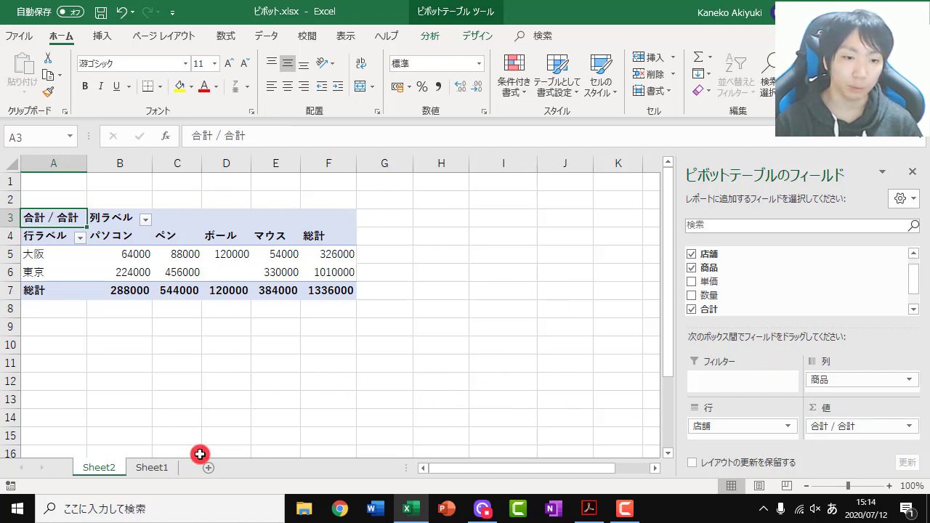
Step: On Sheet1, change the ボール unit price in cell D2 to 100000
click(152, 467)
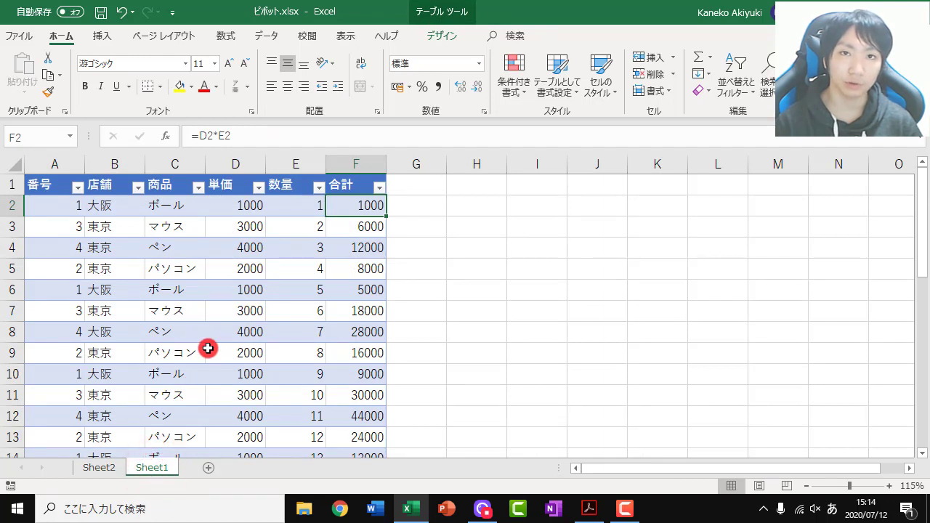
key(Right)
key(Right)
key(Right)
key(Down)
key(Down)
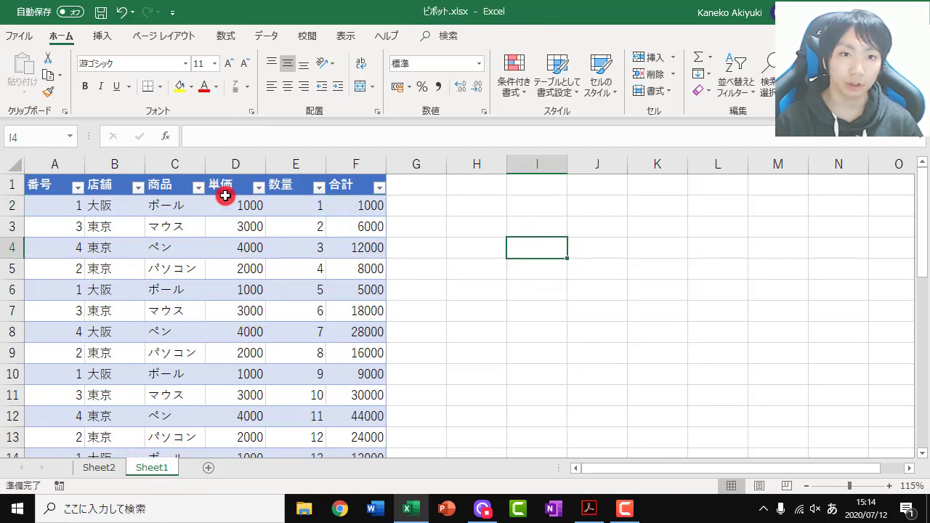
click(219, 211)
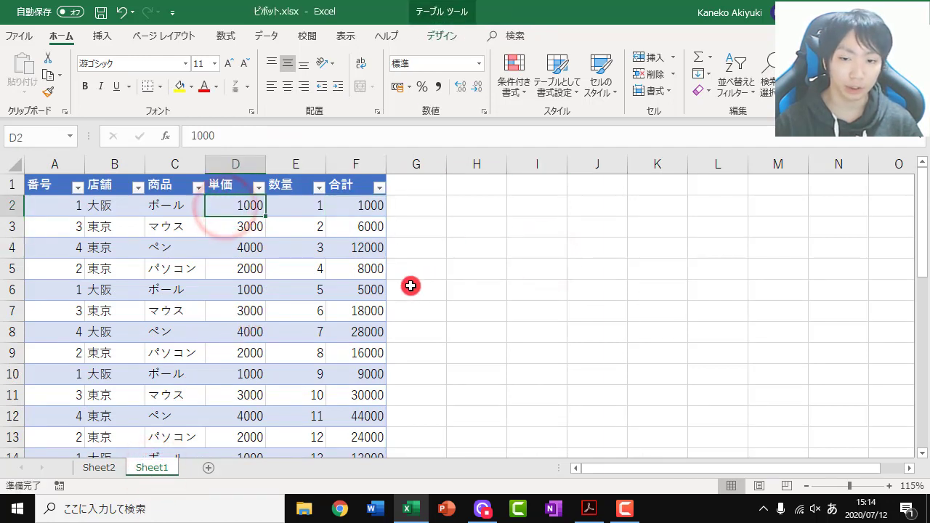
text(1000)
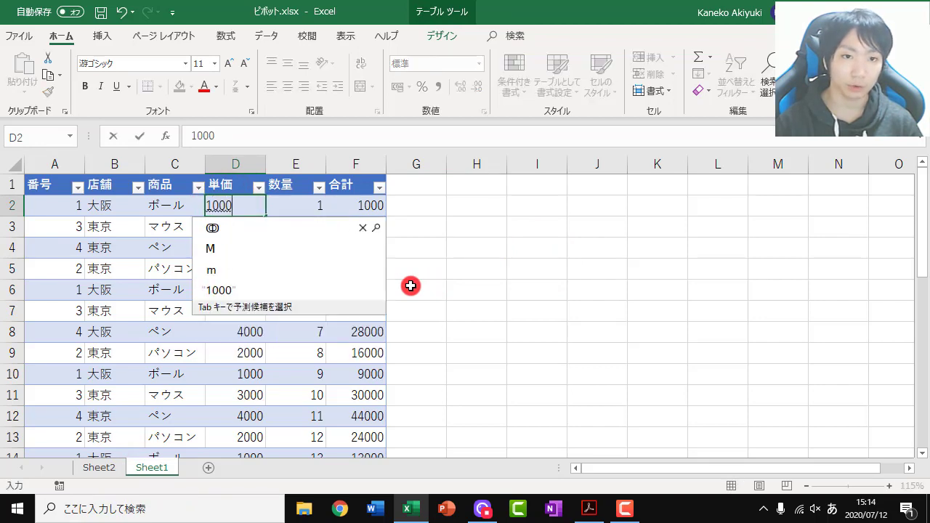
text(00)
key(Return)
key(Return)
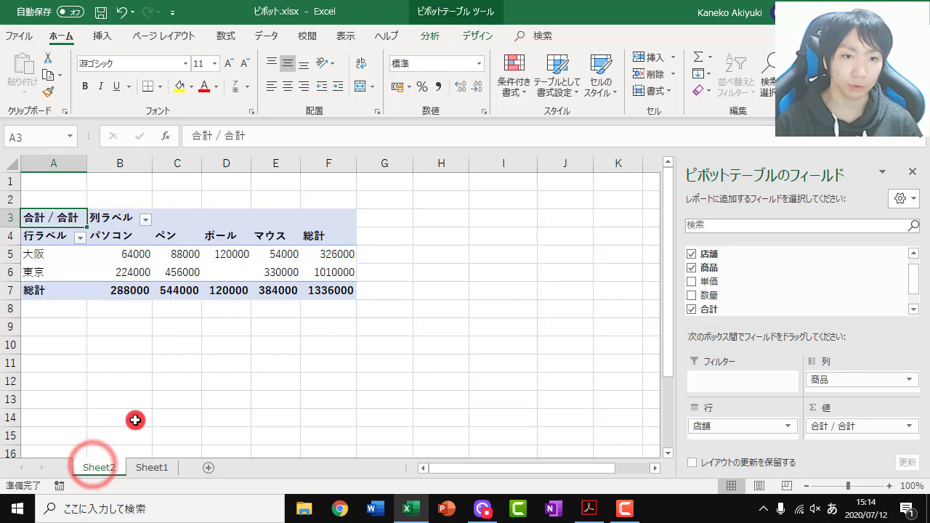
Step: Recheck the edited D2 price, then go back to the Sheet2 pivot's 大阪 ボール total
click(155, 467)
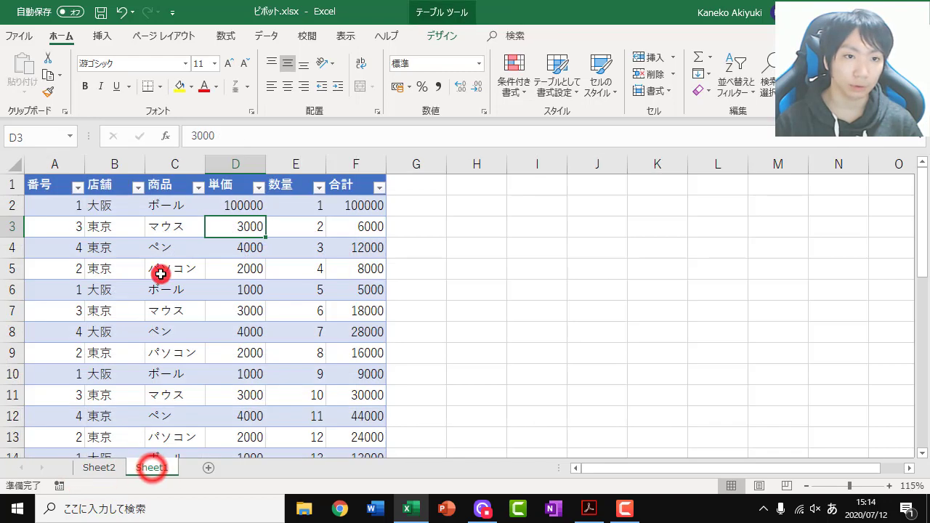
click(131, 213)
click(242, 203)
click(94, 467)
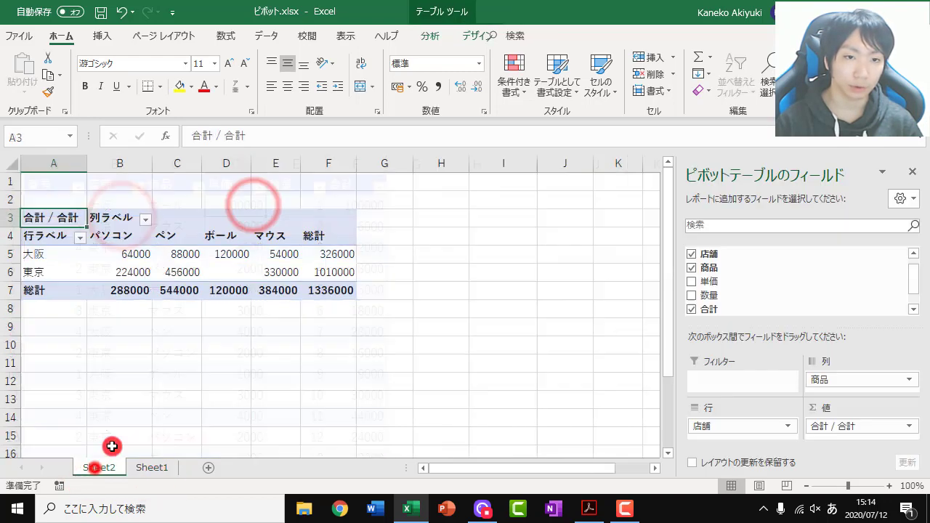
click(239, 254)
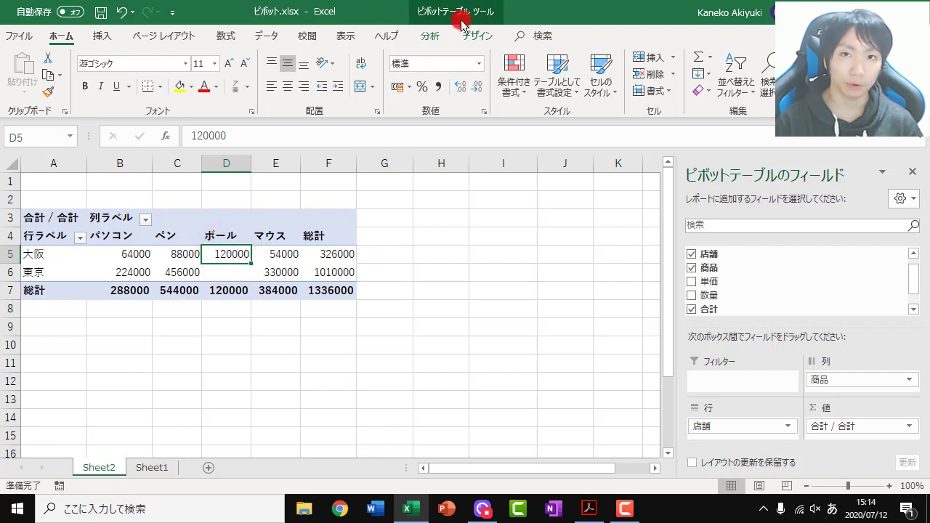
Step: Use Refresh All so the pivot picks up the new 100000 price
click(421, 40)
click(396, 269)
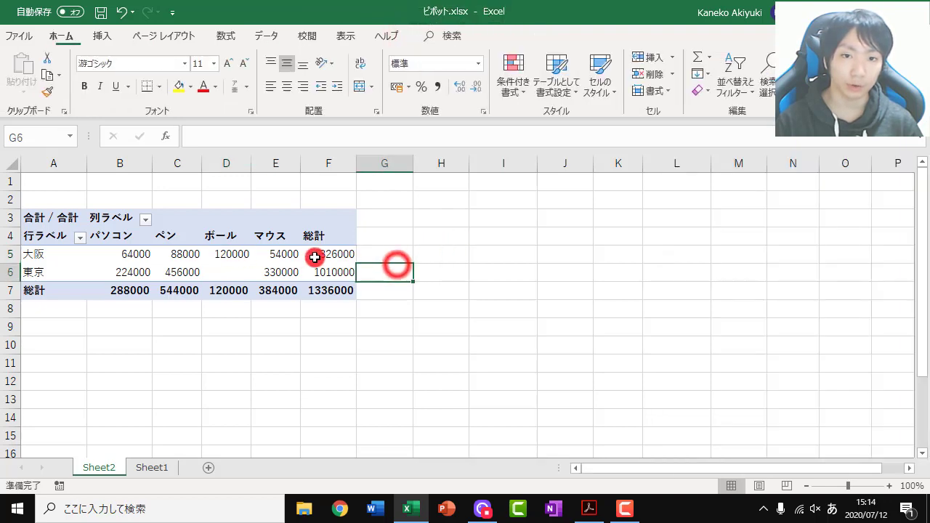
click(313, 254)
click(427, 38)
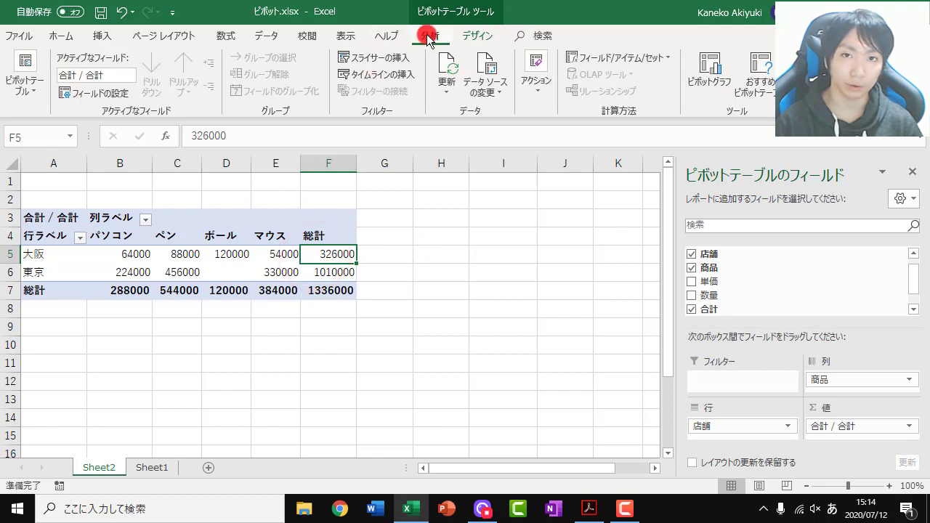
click(444, 66)
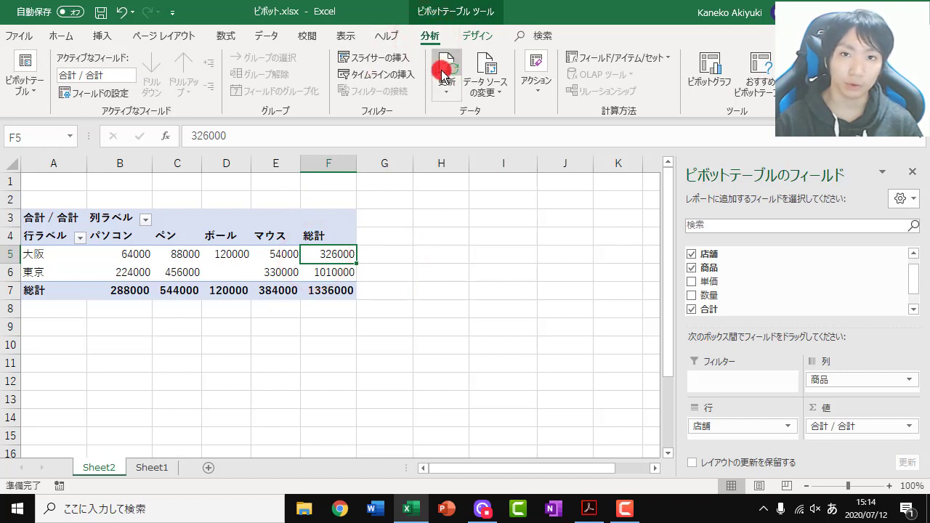
click(445, 88)
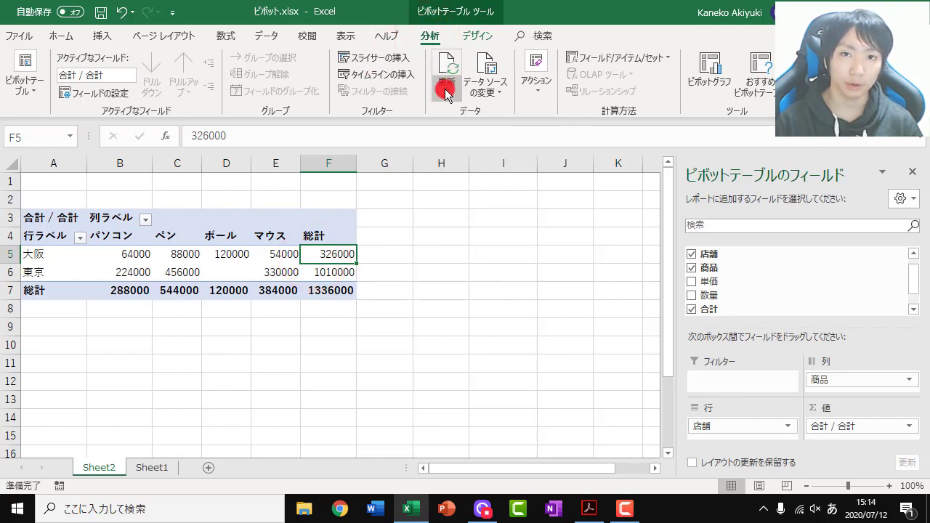
click(449, 93)
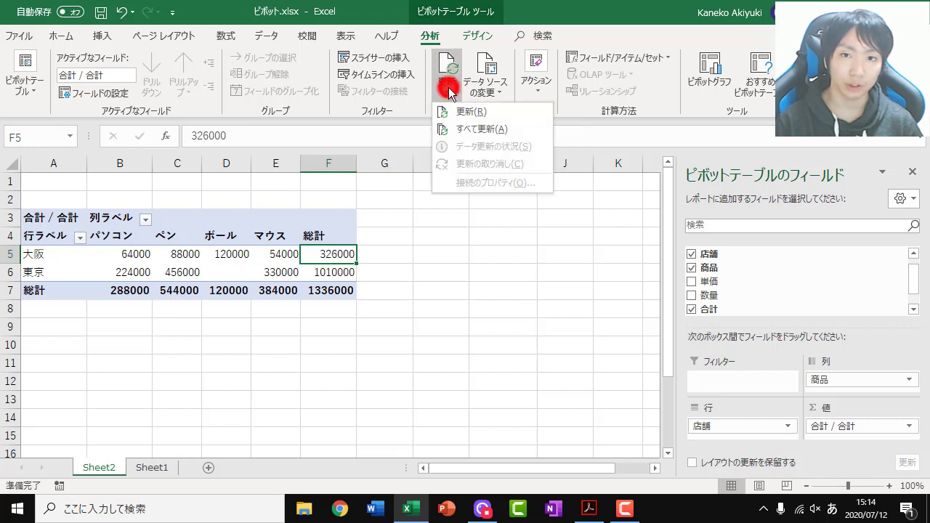
click(469, 136)
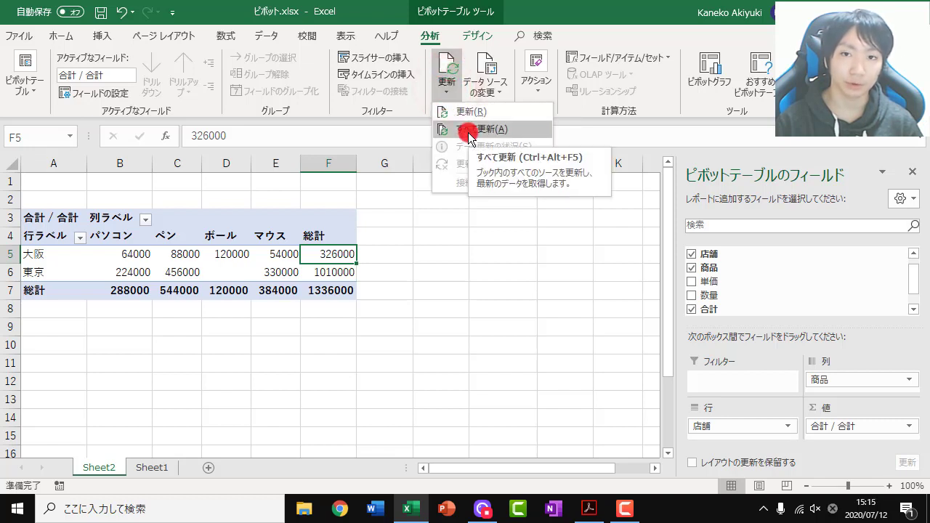
click(469, 137)
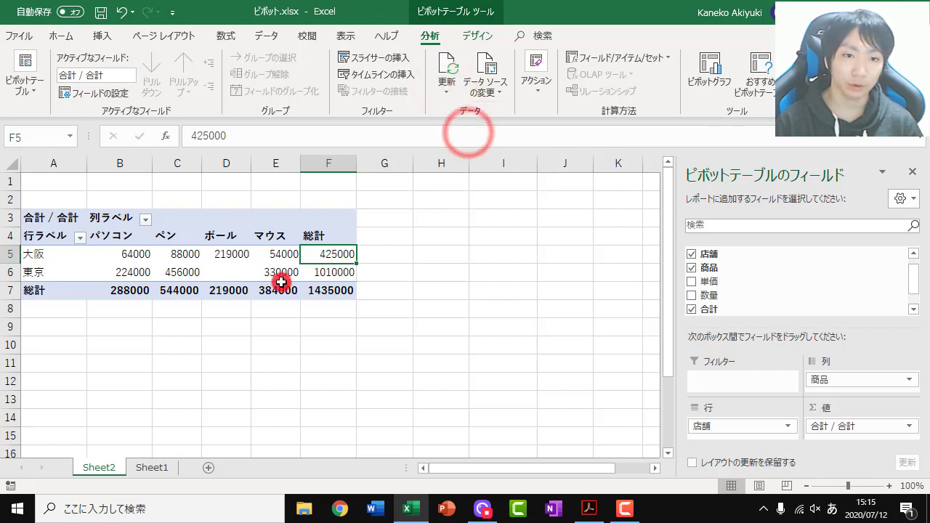
Step: Undo the refresh to compare the old totals, then Refresh All again
key(ctrl+z)
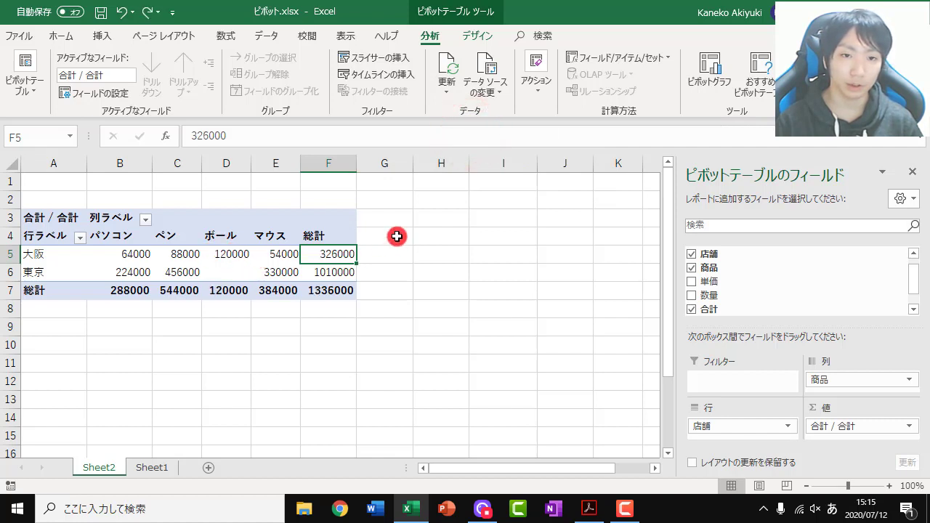
click(445, 89)
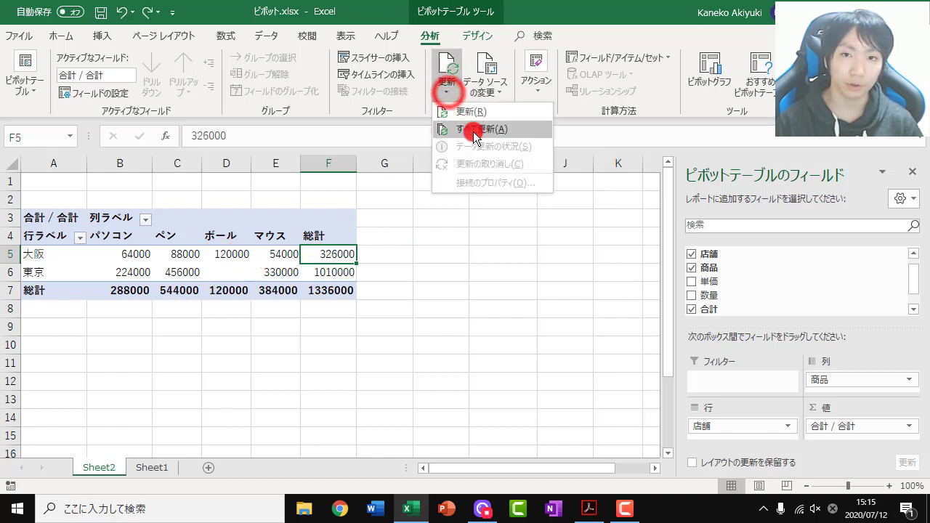
click(471, 132)
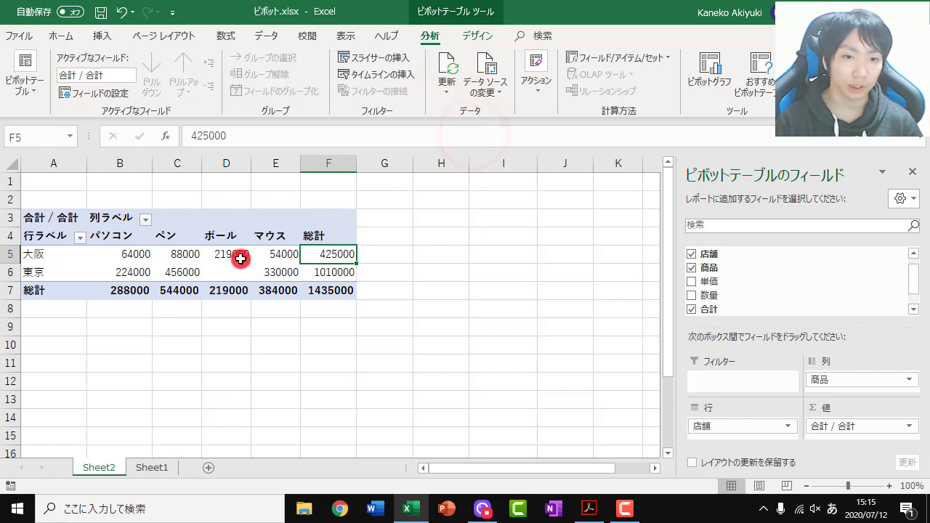
mouse_move(255, 252)
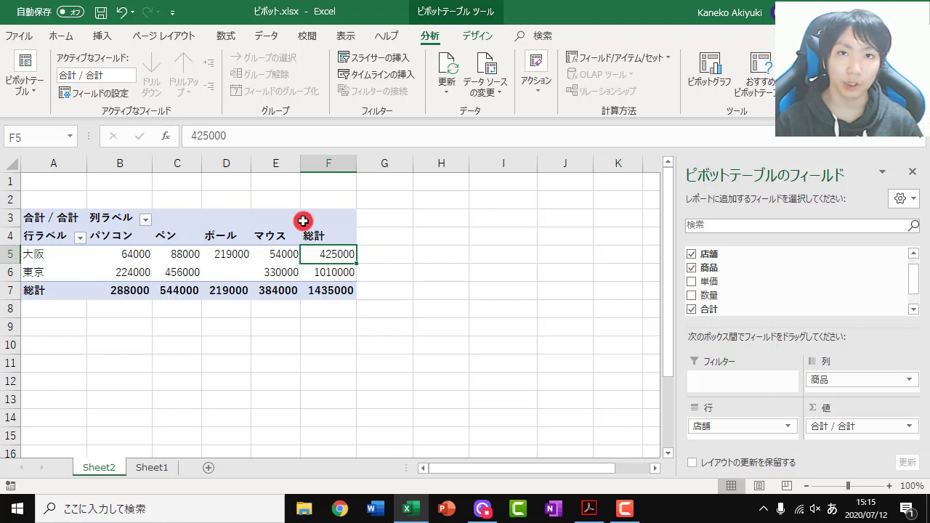
click(153, 468)
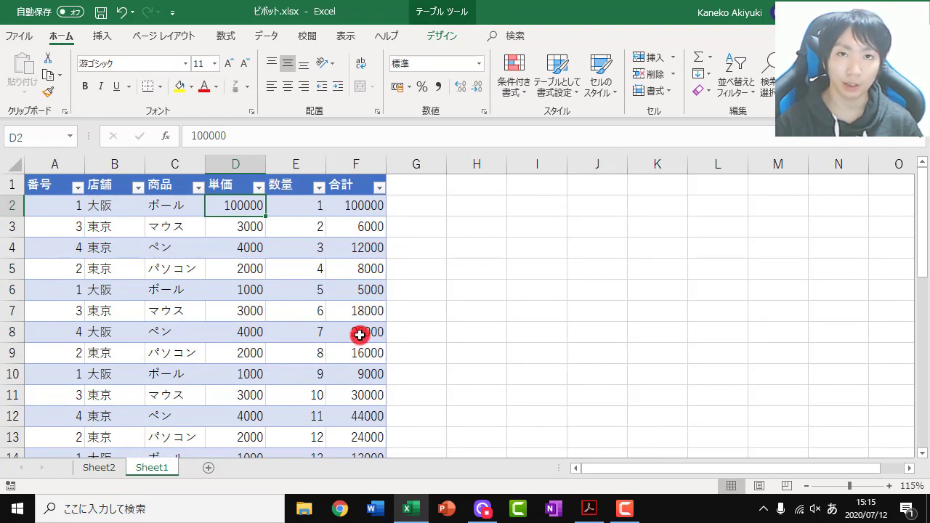
click(98, 467)
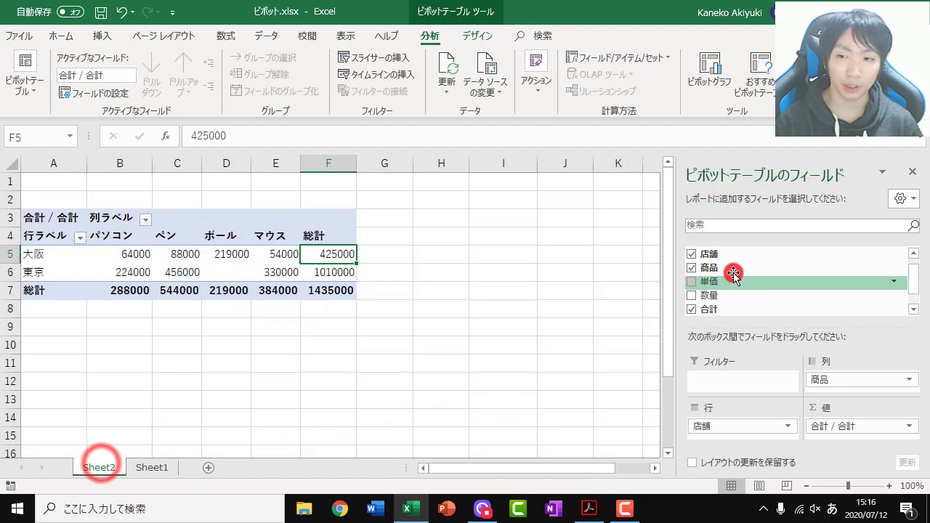